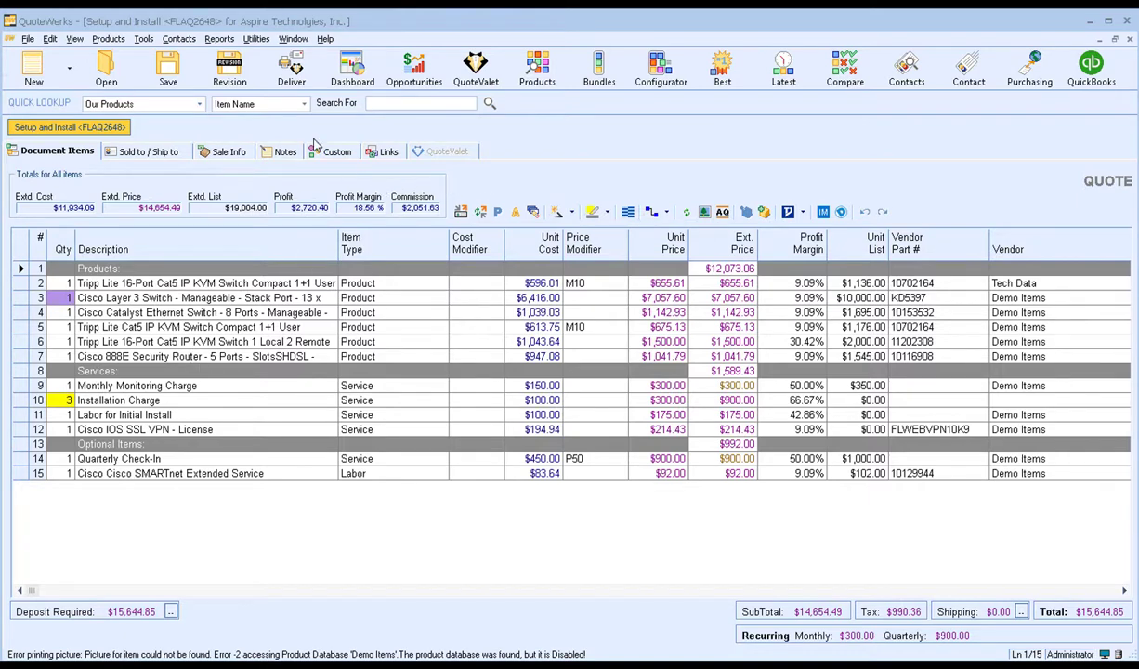
- Start uploading quote FLAQ2648 to QuoteValet from Deliver, generating its QuoteValet PDF
click(295, 70)
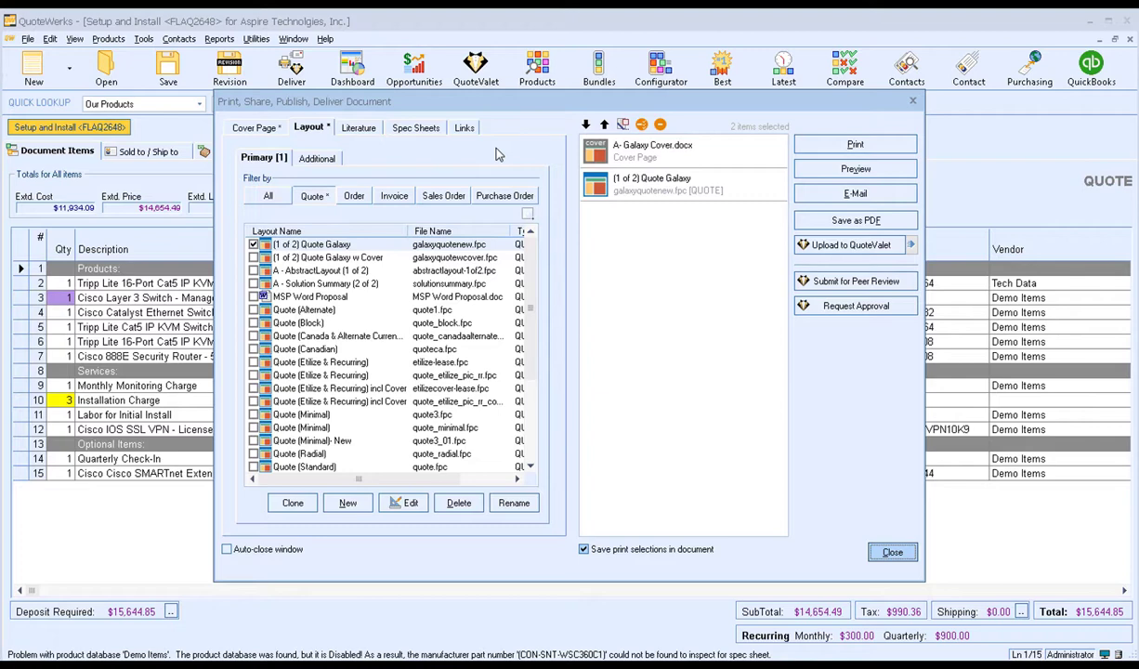
click(847, 247)
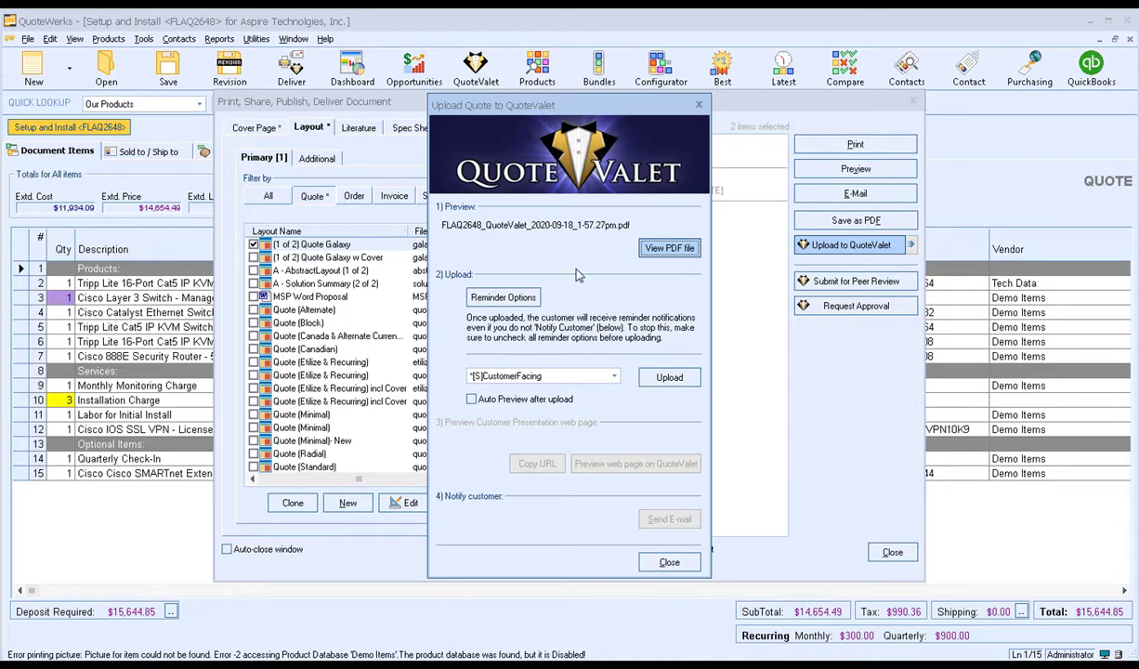
- Upload FLAQ2648 with the [S]CustomerFacing-WrittenSignature template, copy its URL and preview the web page
click(615, 378)
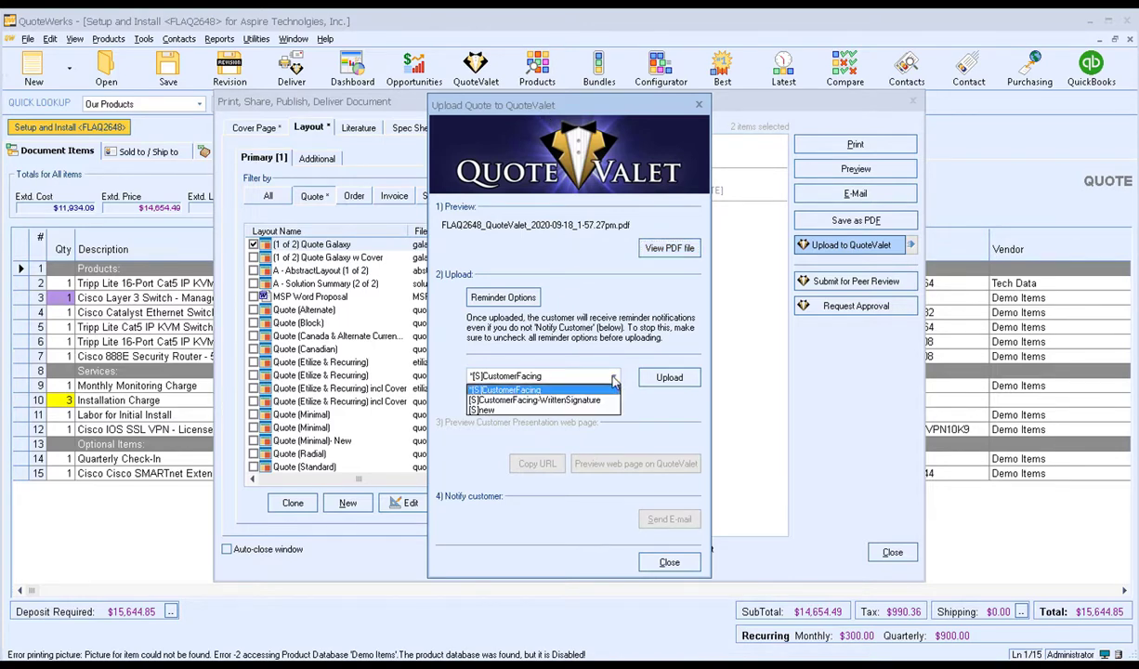
click(594, 400)
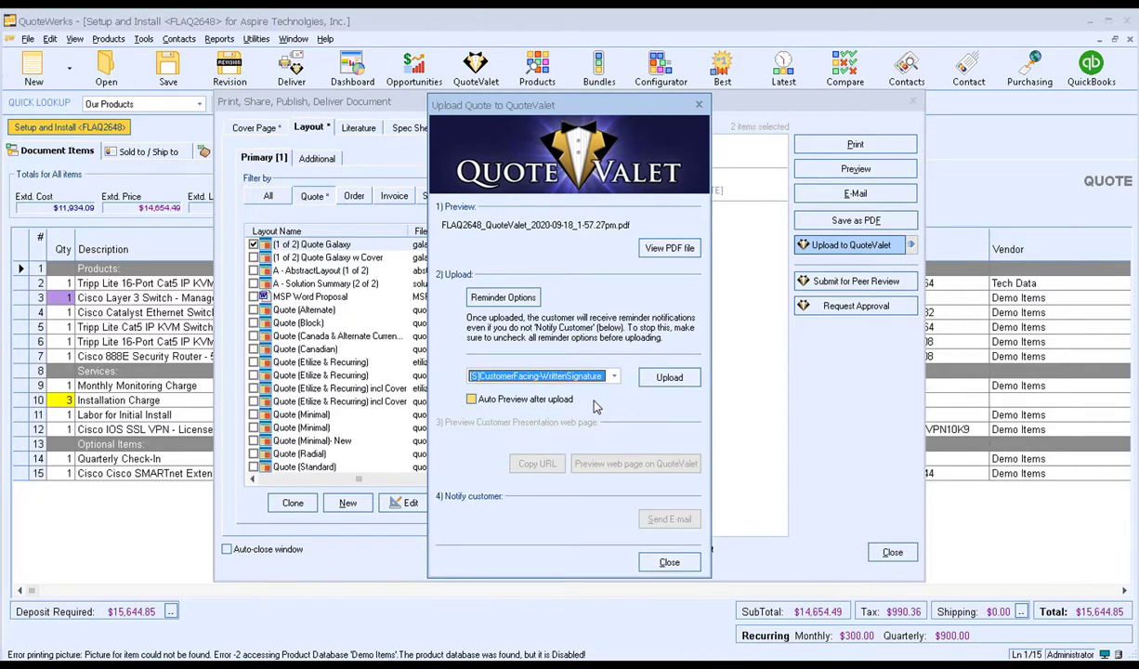
click(666, 377)
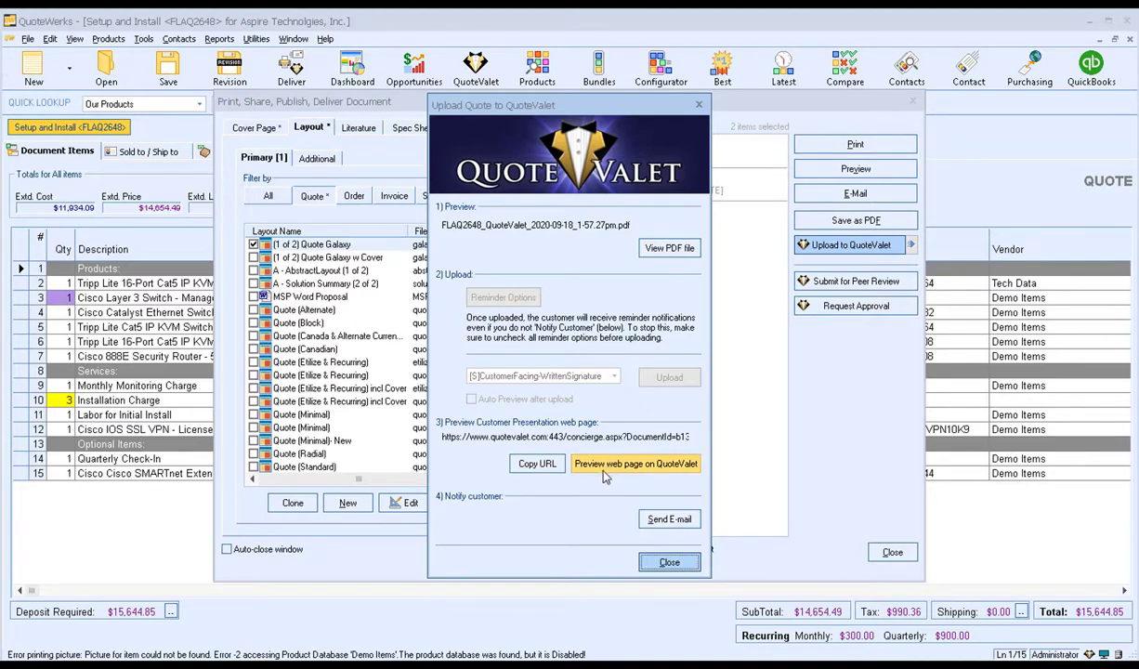
click(543, 468)
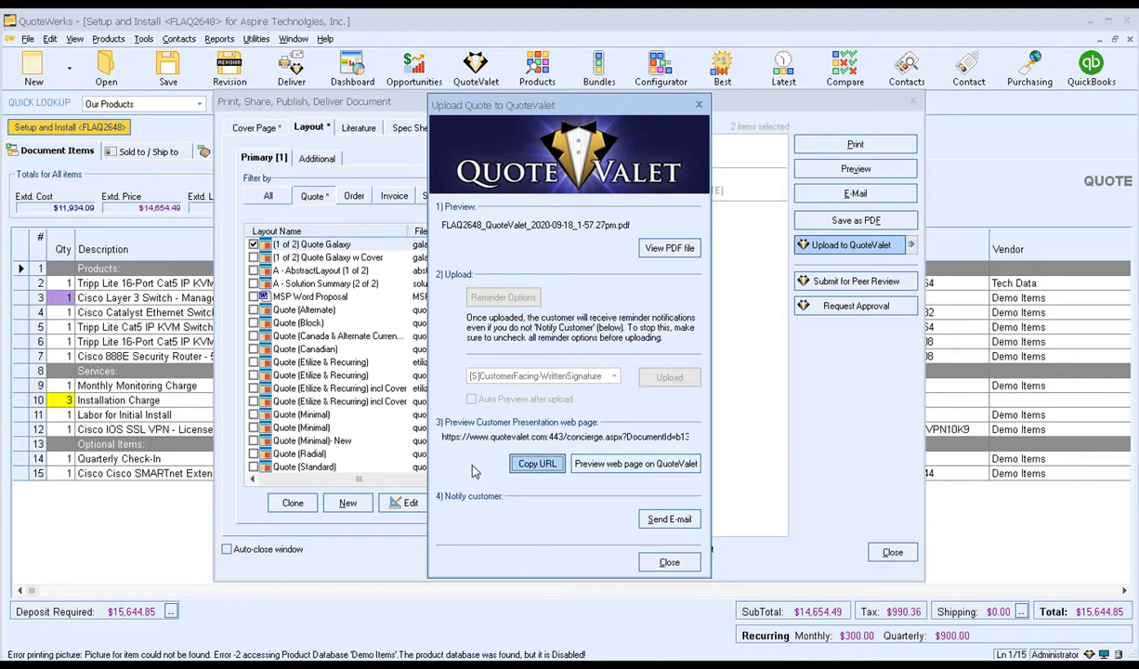
click(636, 464)
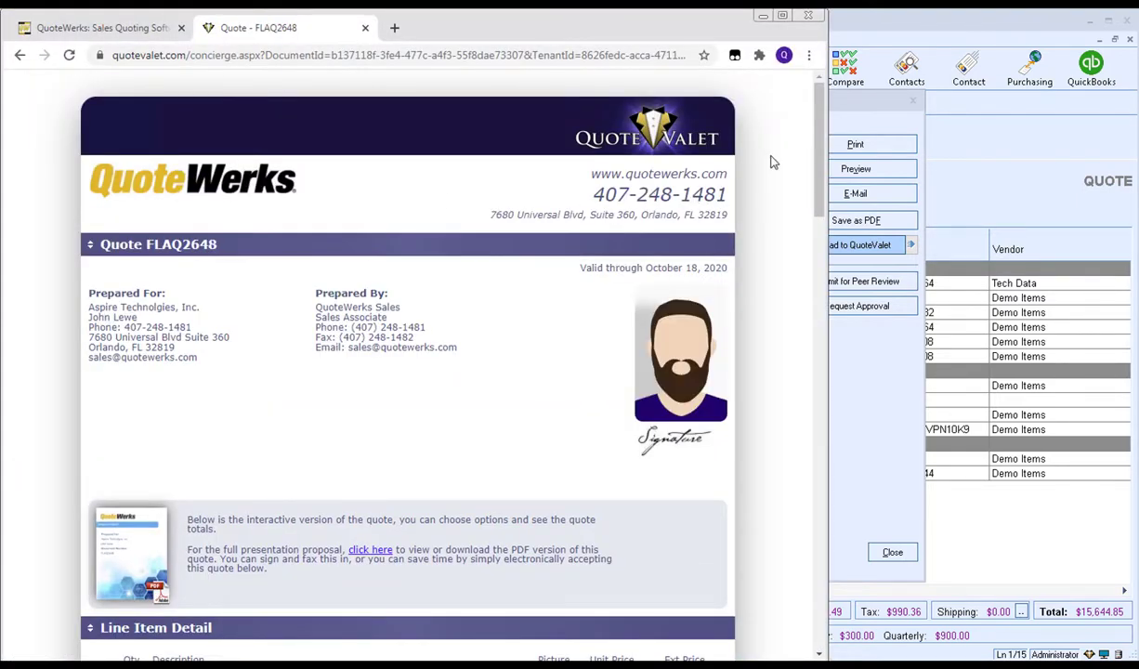
scroll(770, 163, down, 3)
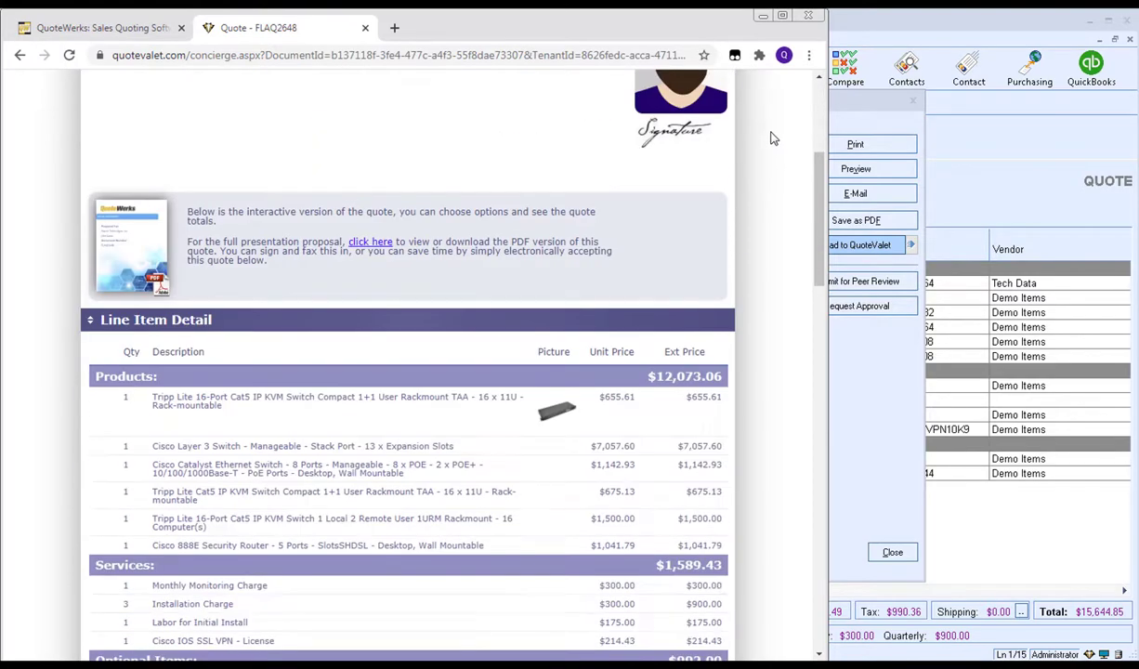
scroll(770, 138, down, 3)
scroll(770, 139, down, 3)
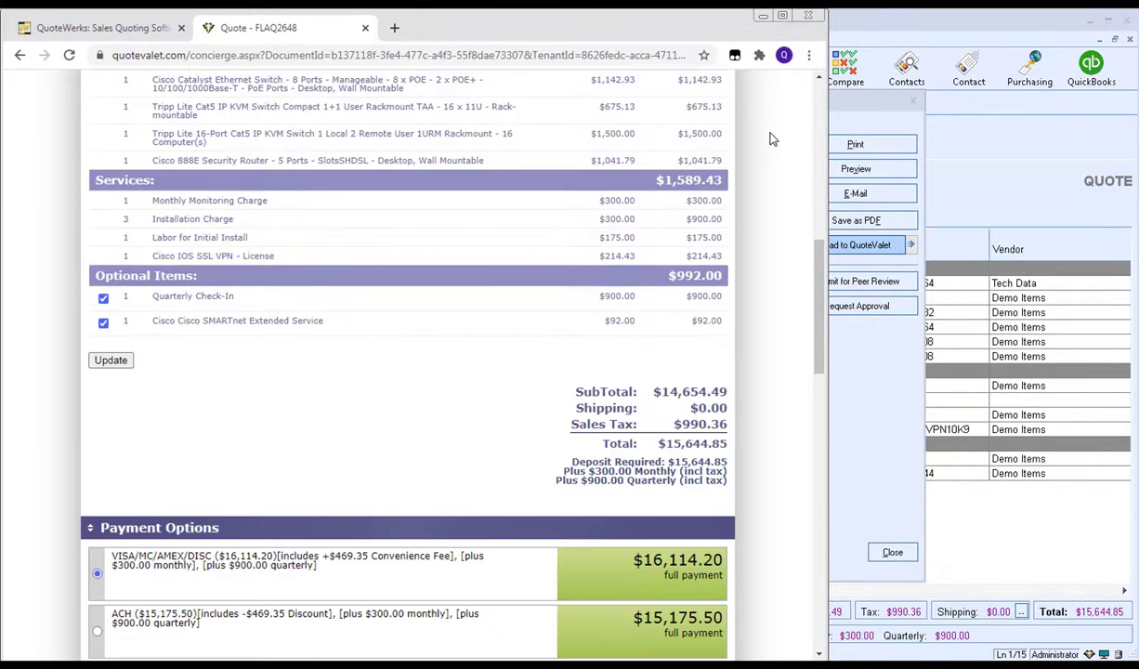
scroll(770, 139, down, 3)
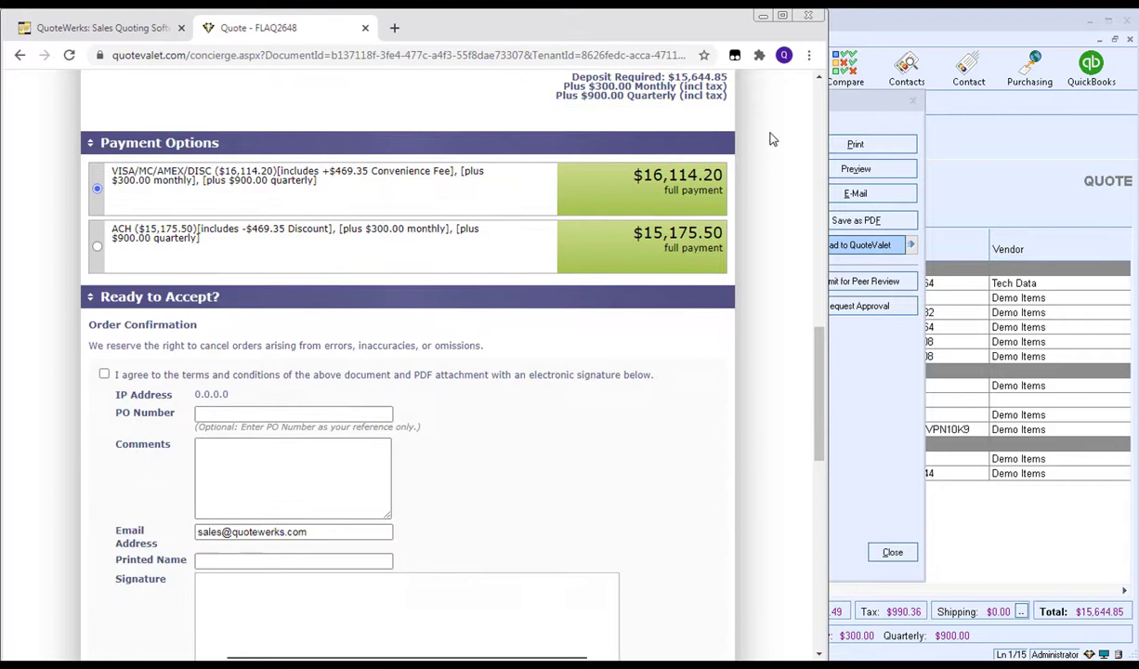
scroll(770, 139, down, 1)
scroll(770, 139, down, 1)
scroll(770, 139, down, 6)
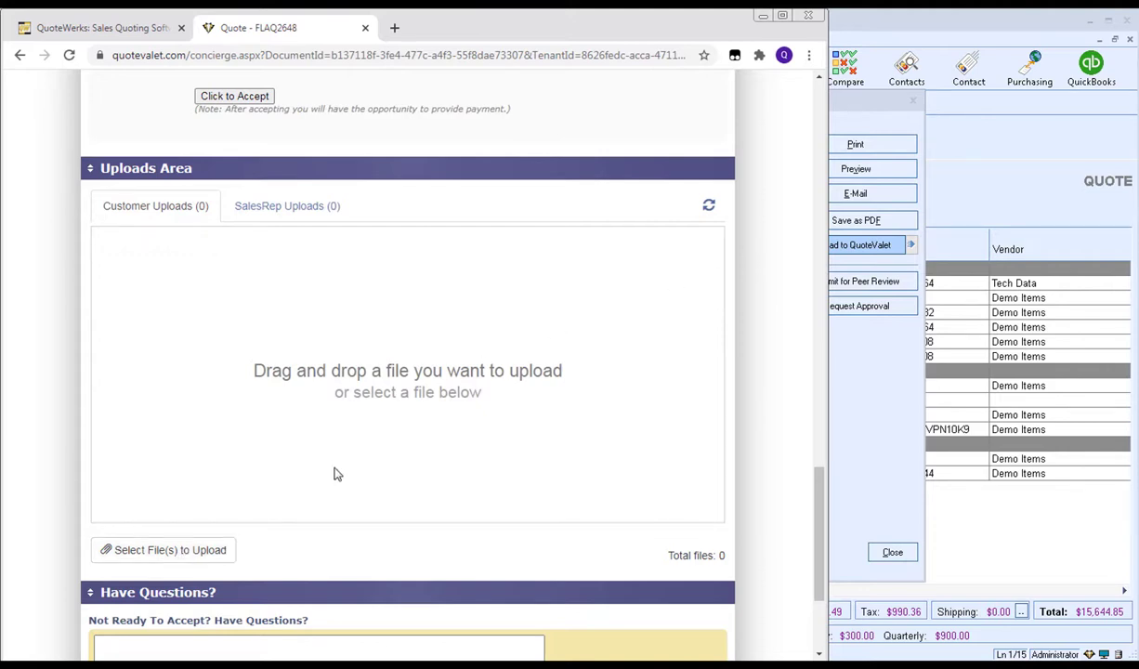
- Upload Design- Draft1.pdf as a customer file on the quote page
click(170, 550)
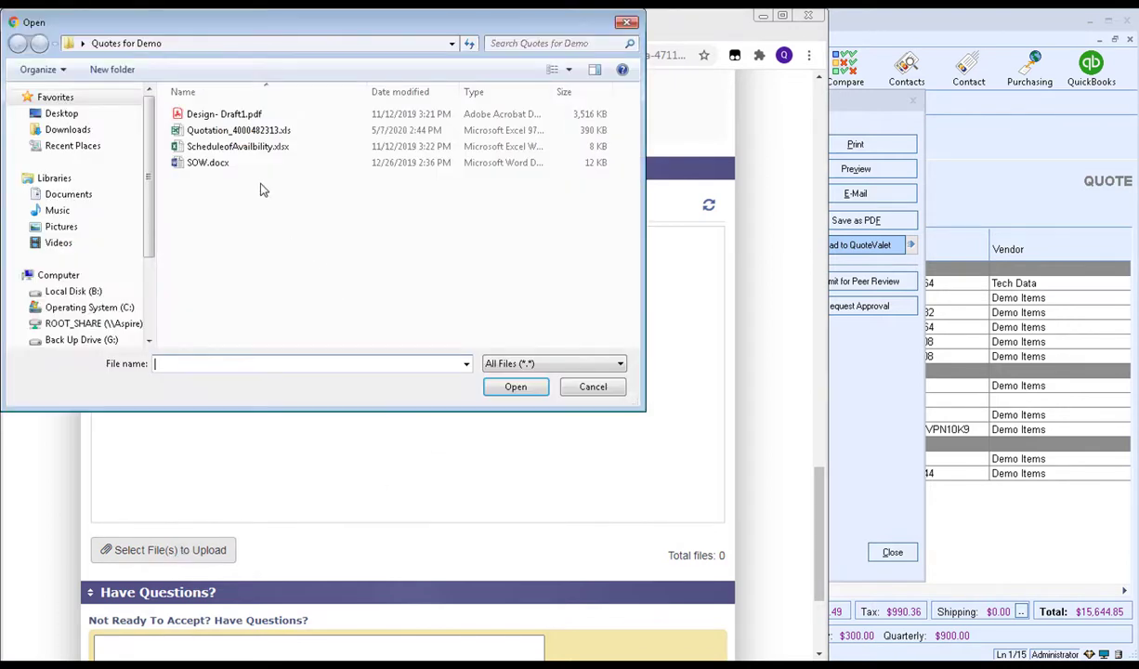
click(232, 119)
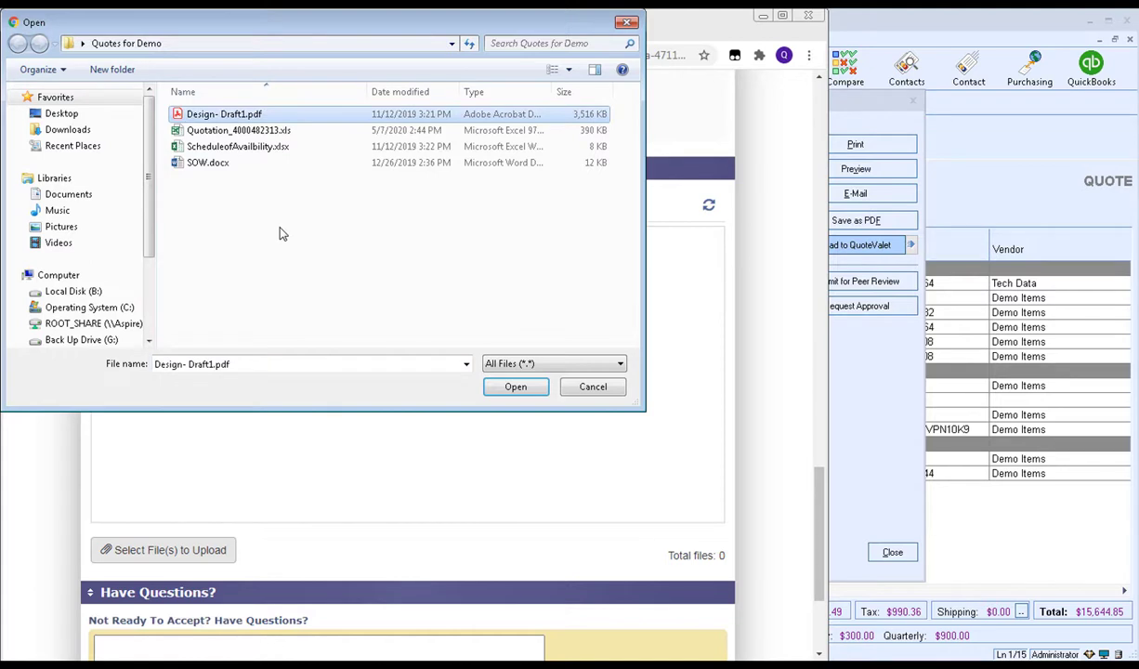
click(513, 394)
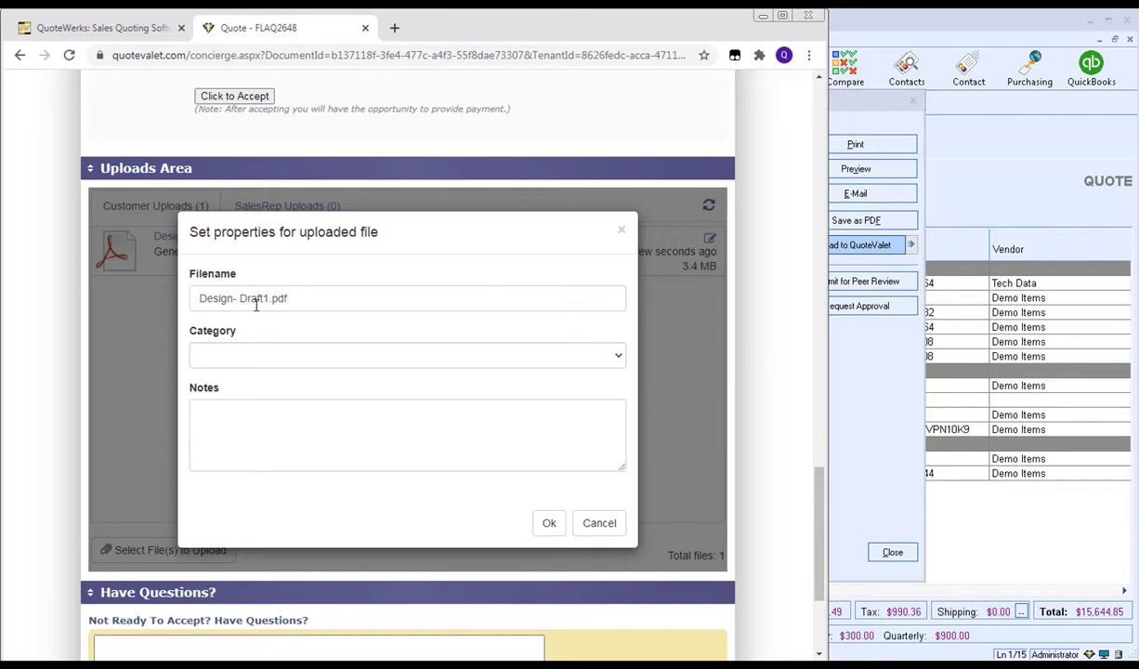
- Set the file's category to Drawings with the note 'Please see this file for the rough draft to get started.'
click(267, 355)
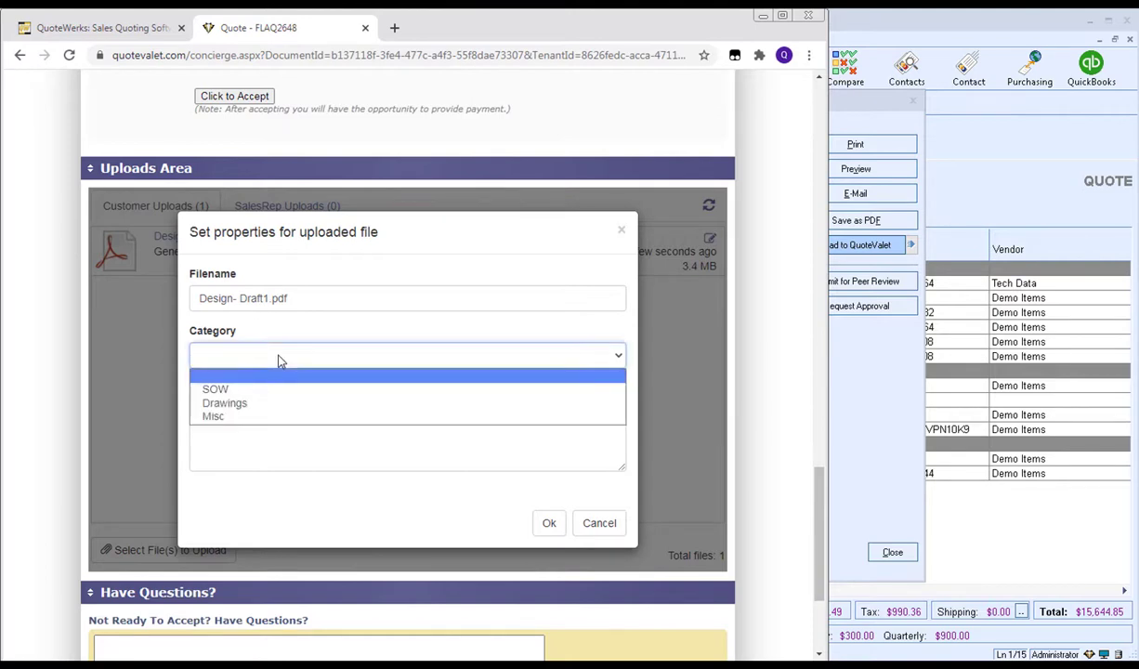
click(264, 407)
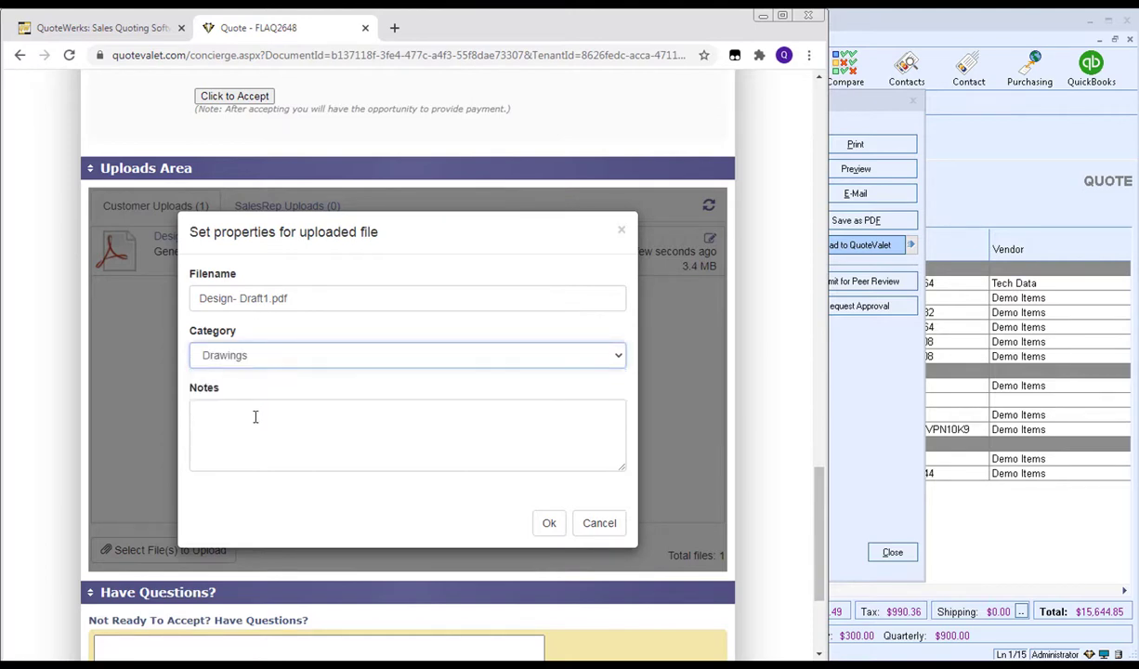
click(255, 417)
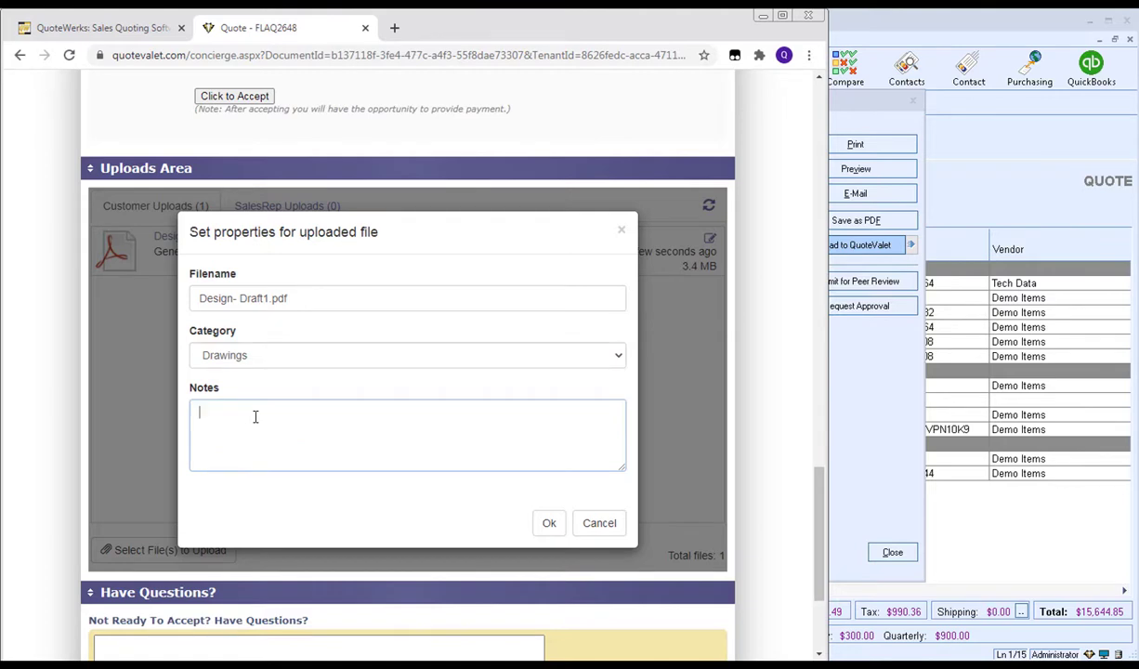
text(Please see this file for the rough dra)
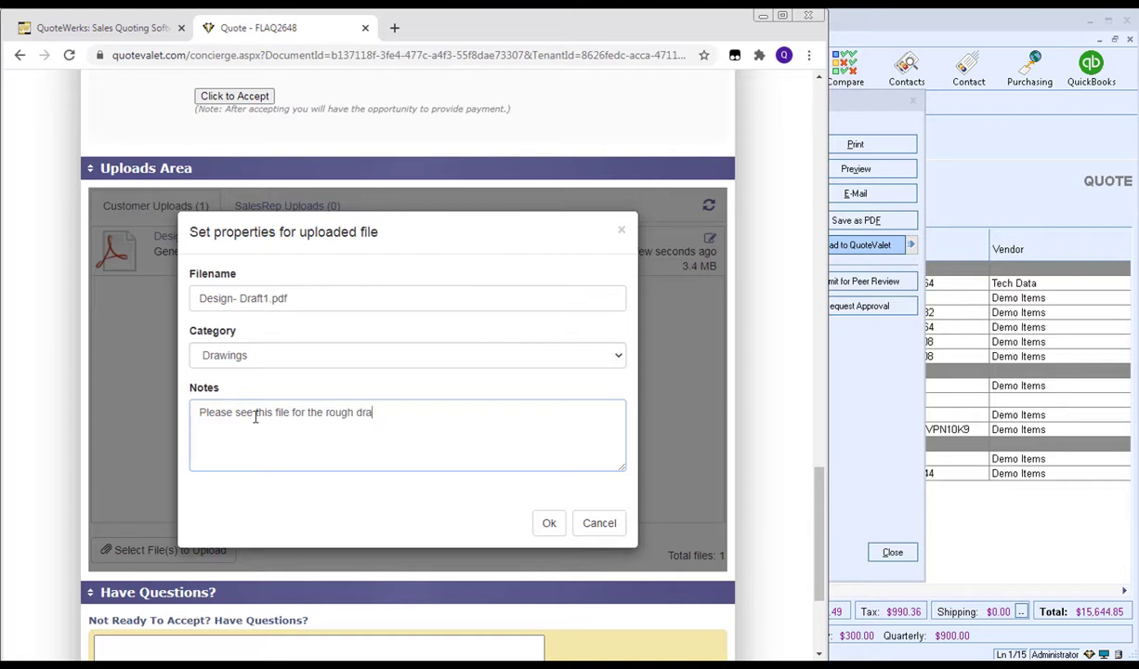
text(ft to get started.)
click(547, 524)
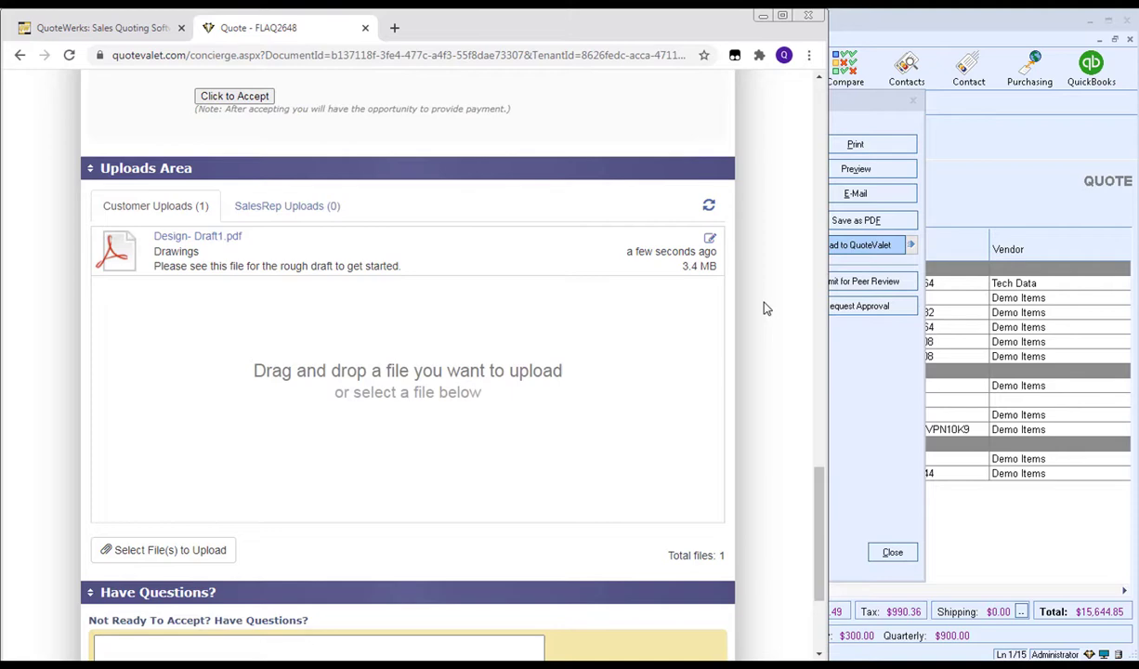
- Return to QuoteWerks and close the QuoteValet upload and delivery windows
click(852, 374)
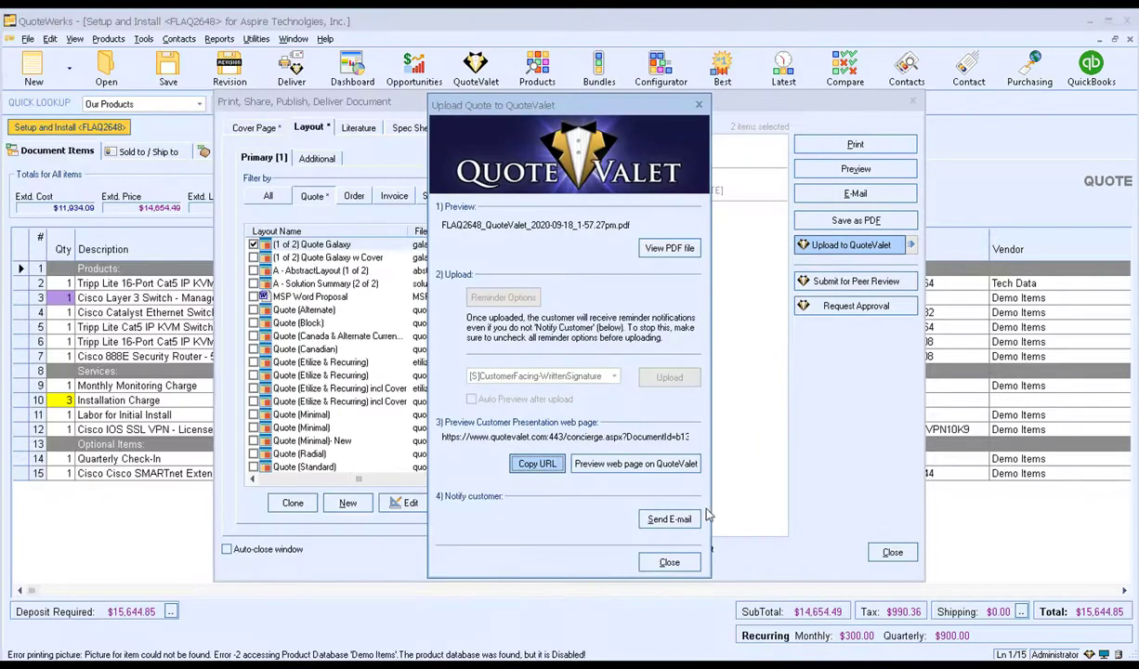
click(666, 561)
click(889, 552)
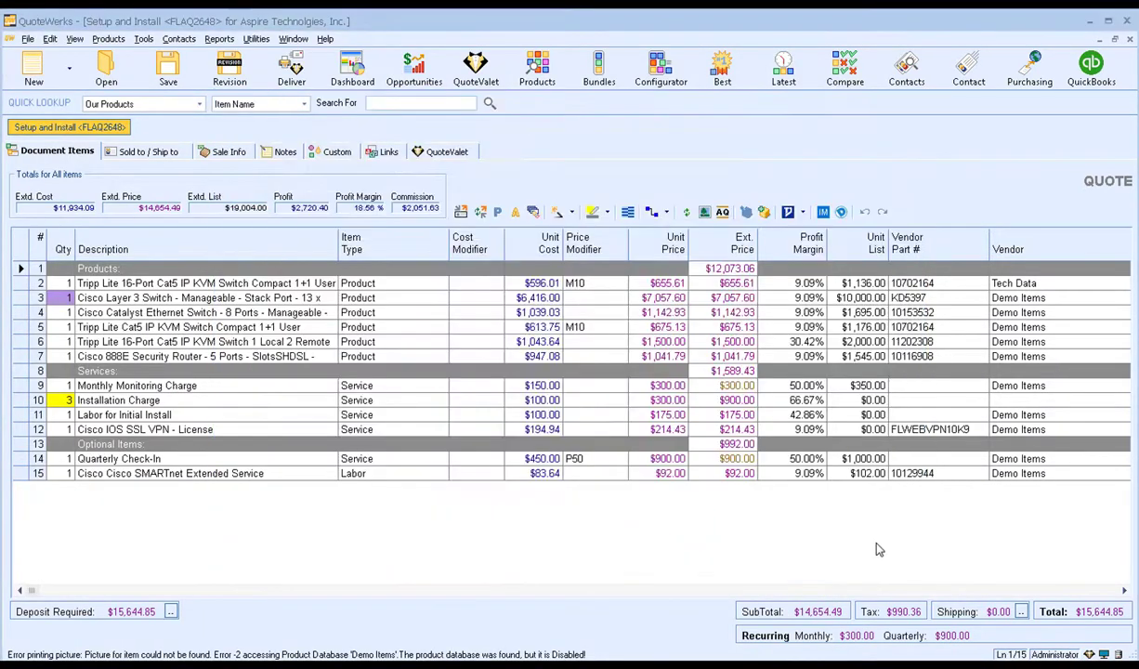
- Review the customer's viewing, file upload and upload edit entries in QuoteValet Activity
click(445, 153)
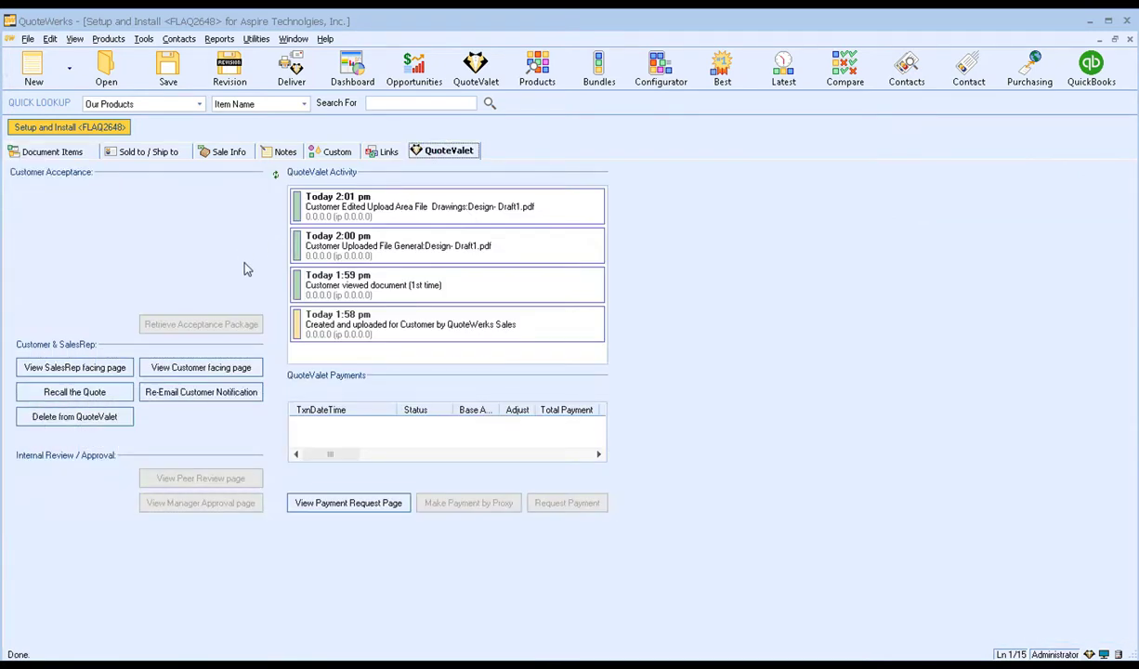
click(405, 279)
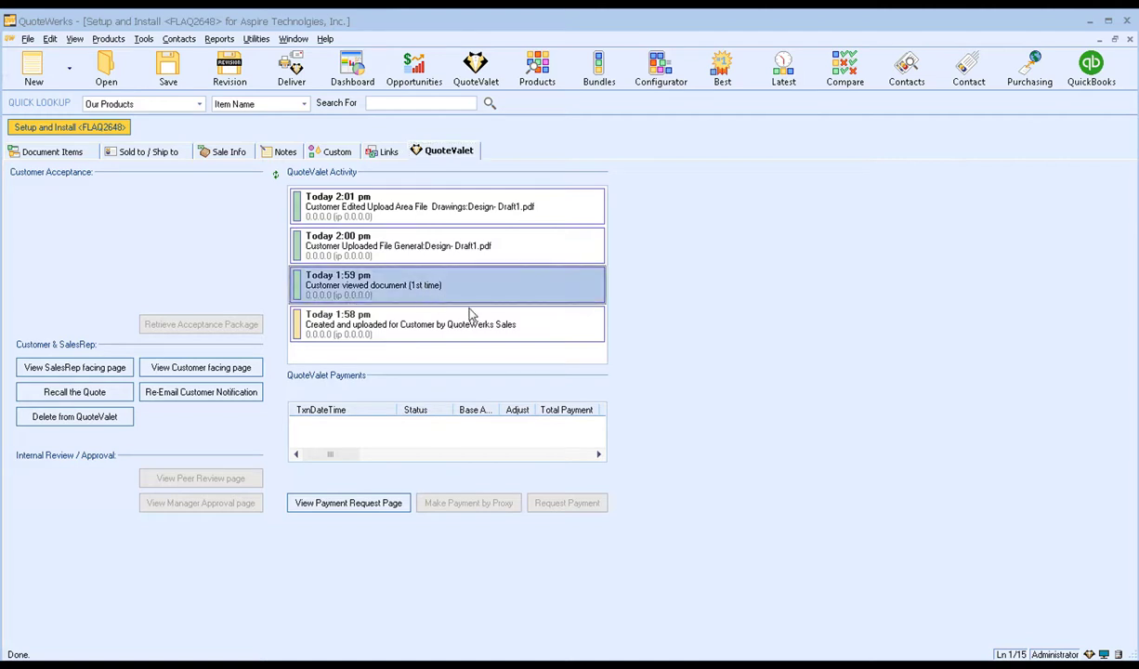
click(341, 245)
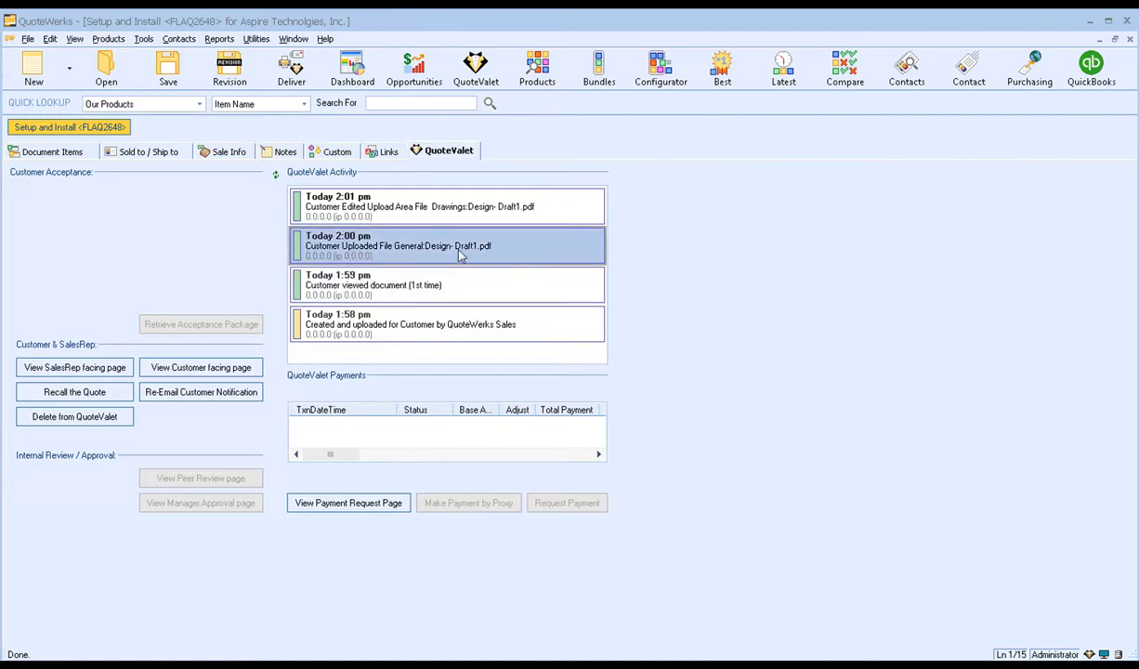
click(361, 207)
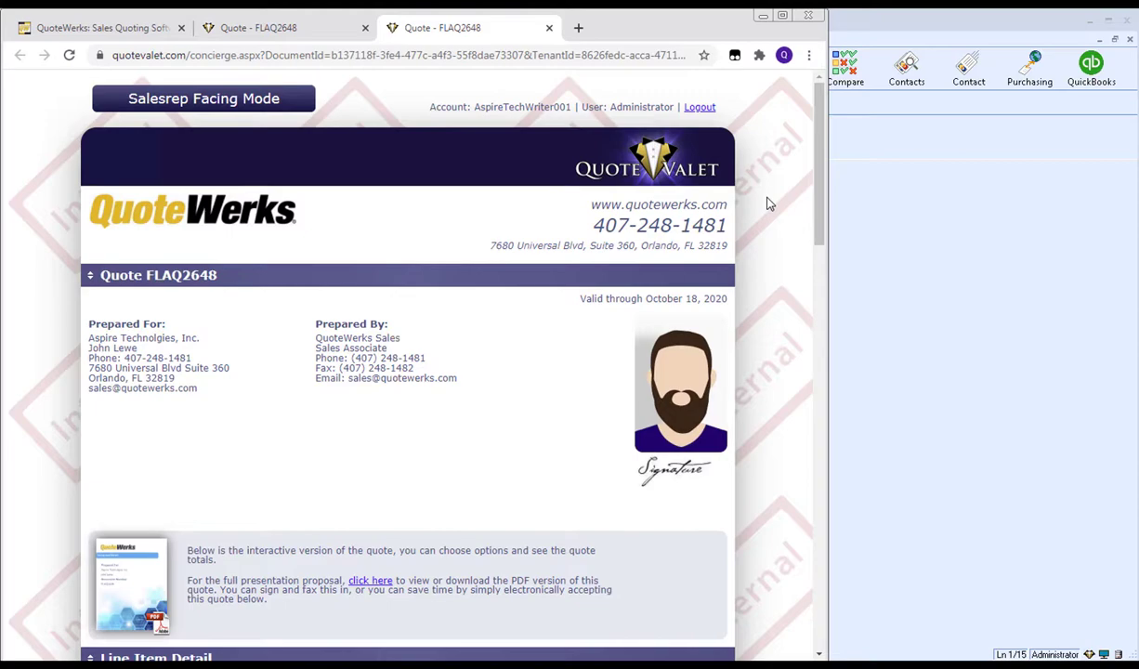
scroll(768, 203, down, 8)
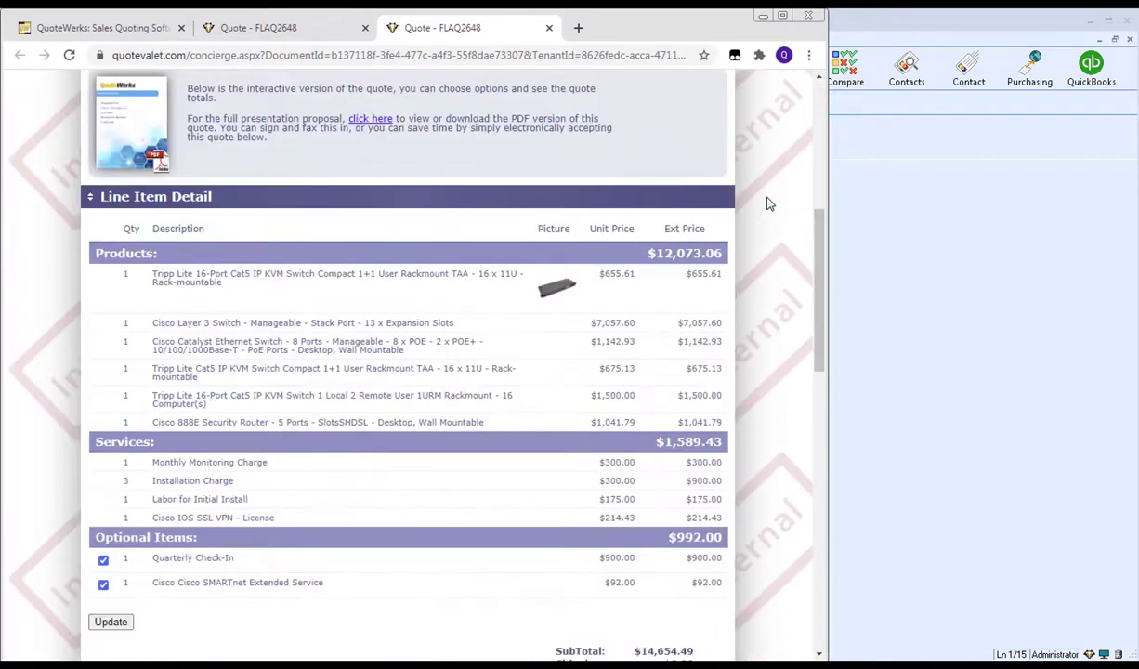
scroll(769, 203, down, 5)
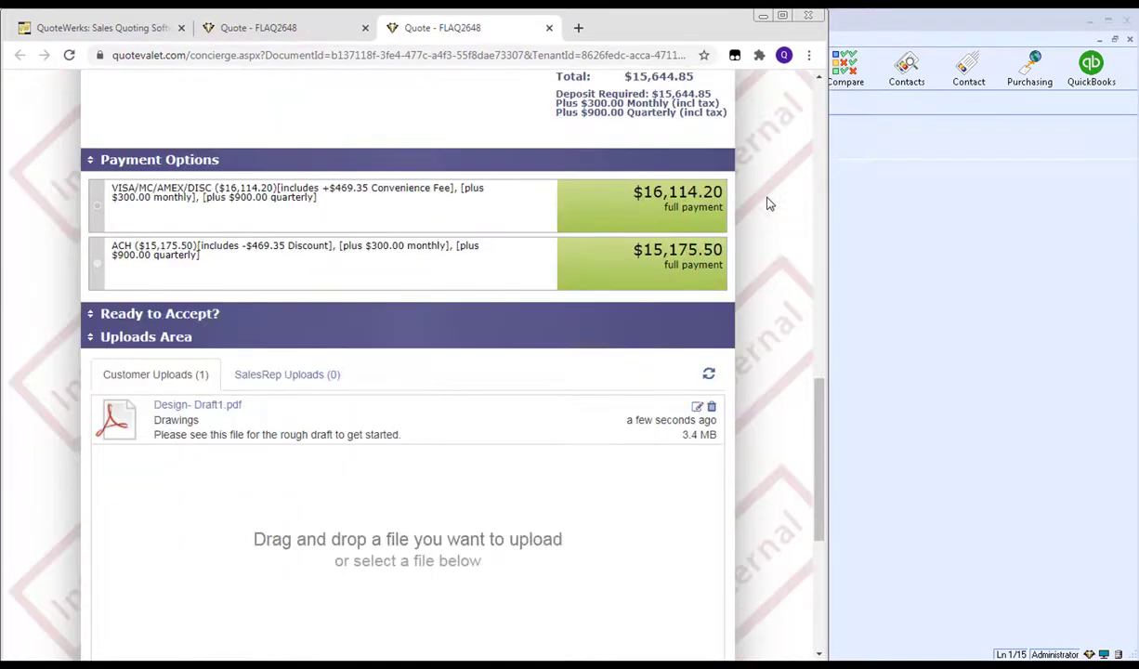
scroll(768, 203, down, 1)
scroll(768, 203, down, 1)
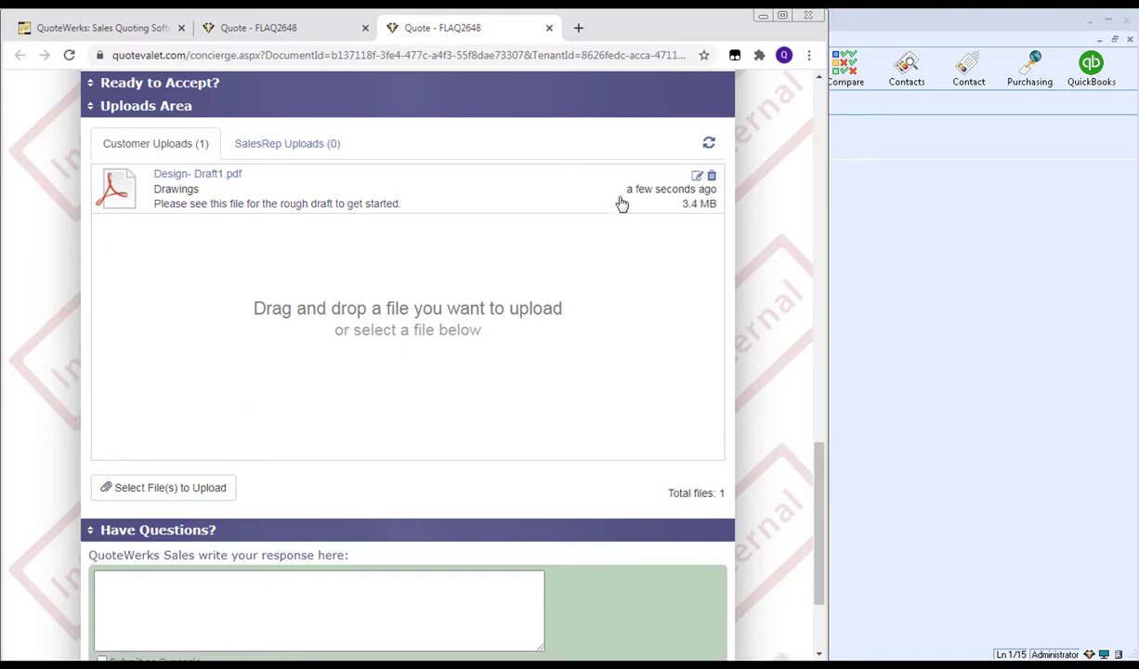
click(697, 177)
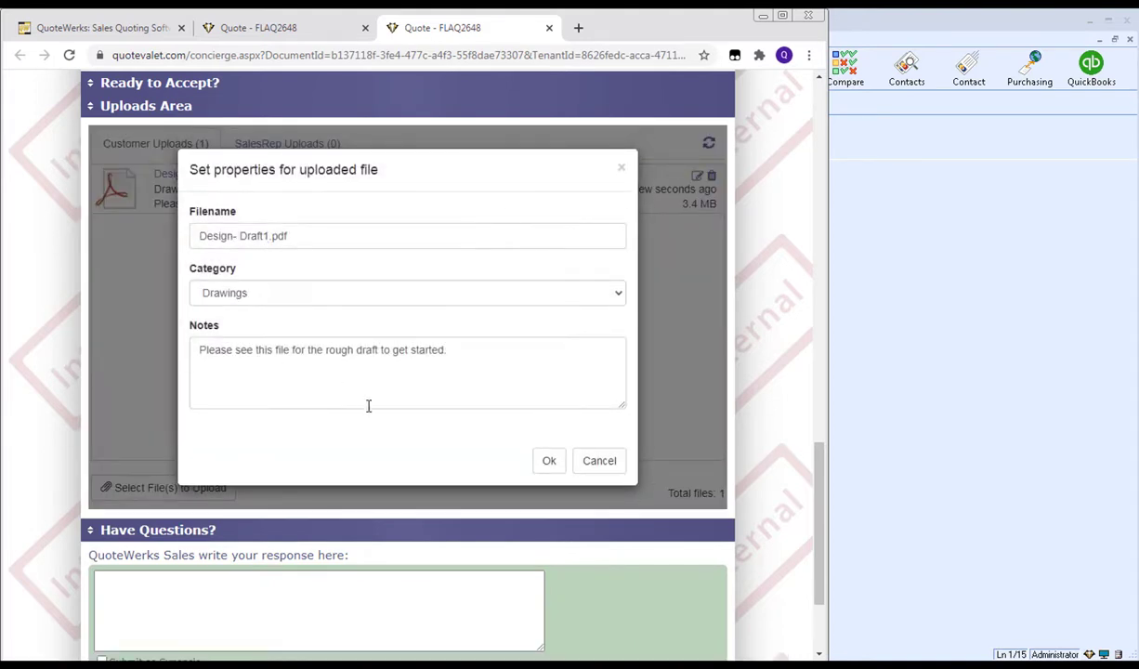
click(595, 462)
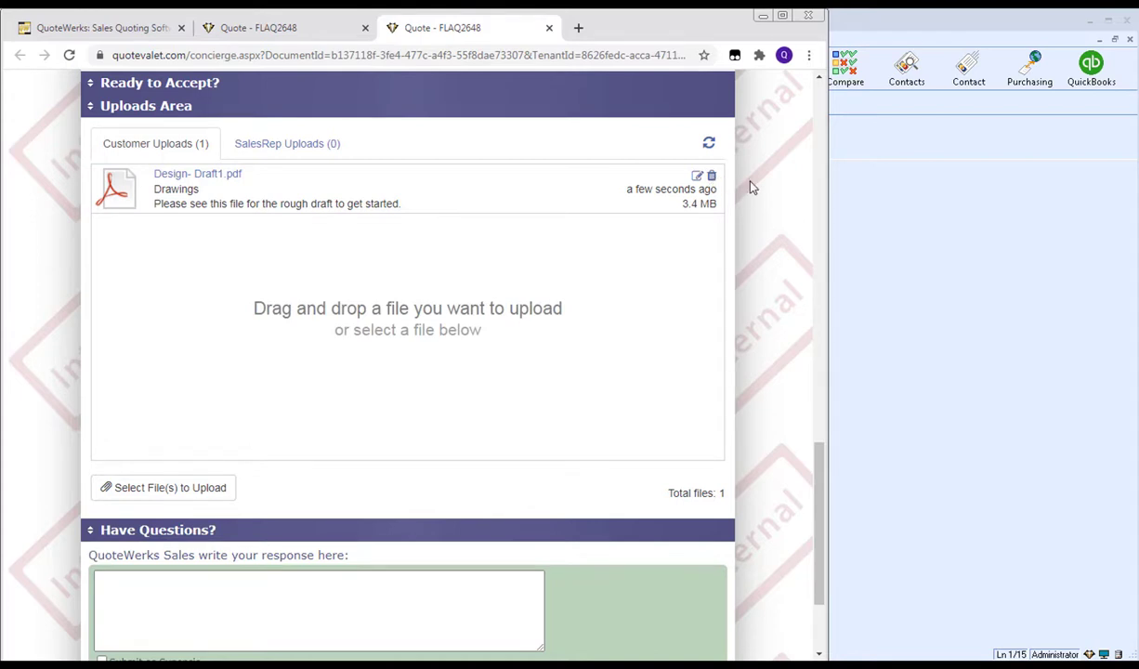
- Upload ScheduleofAvailbility.xlsx from the Quotes for Demo folder under SalesRep Uploads
click(280, 144)
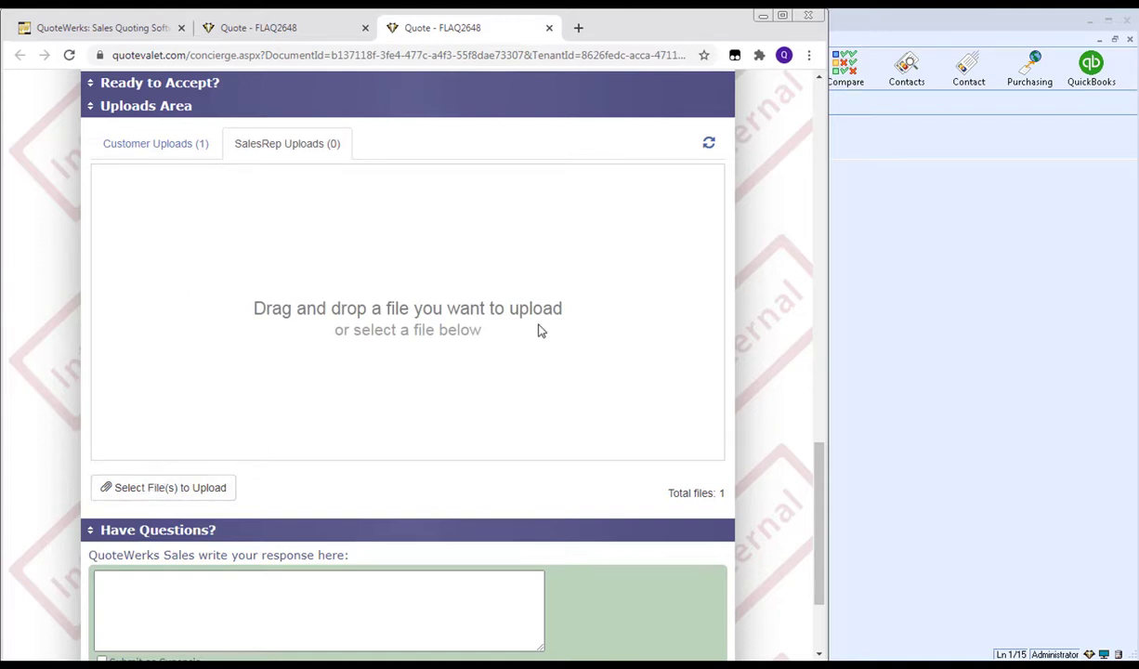
click(161, 486)
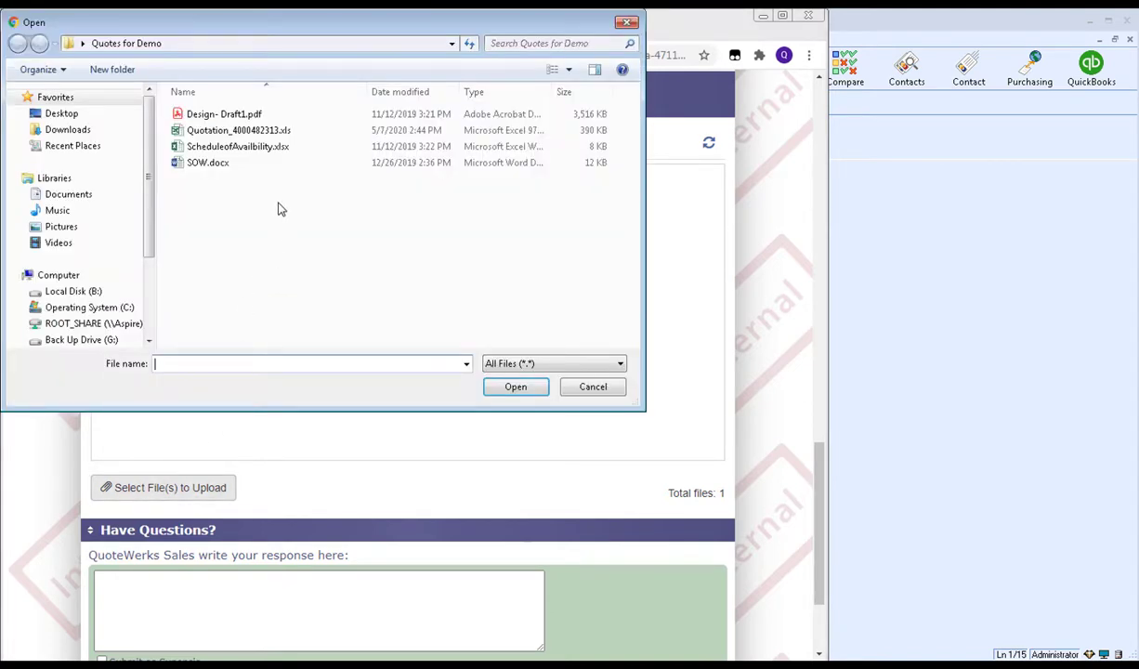
click(245, 151)
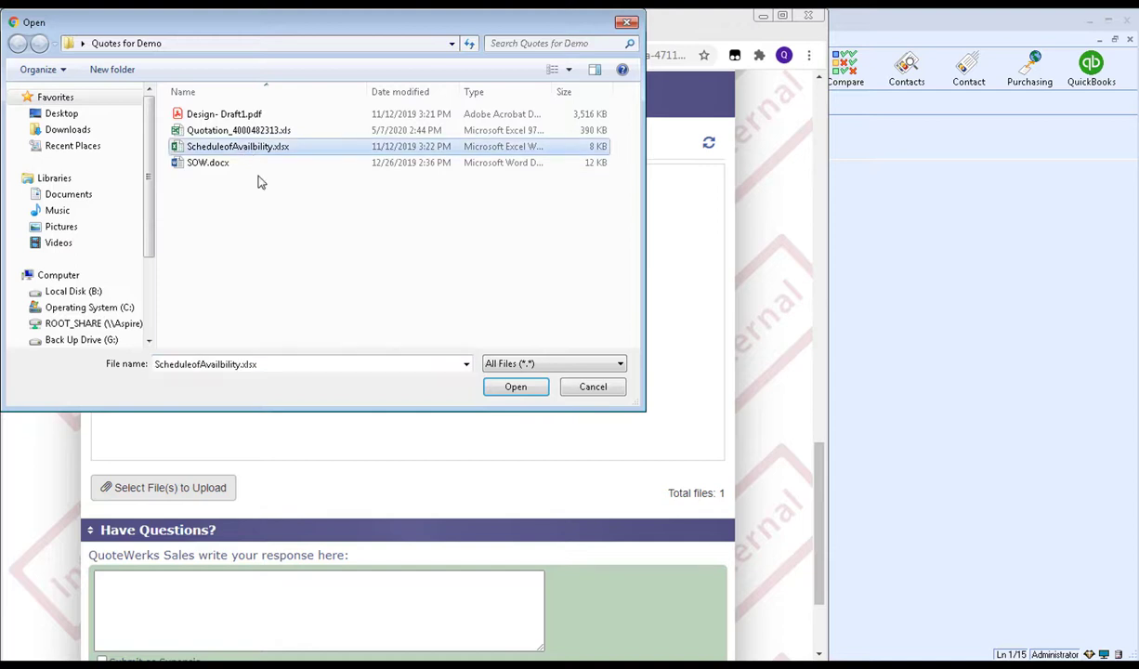
click(515, 386)
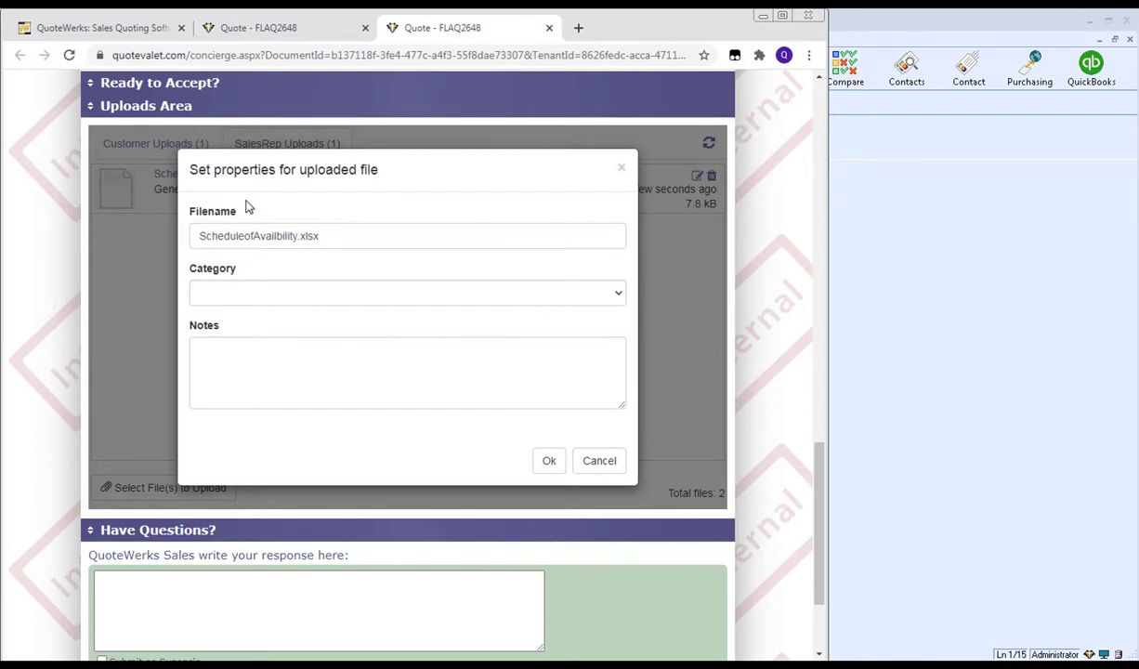
- Categorize ScheduleofAvailbility.xlsx as Misc with a note asking the customer's best implementation date
click(247, 299)
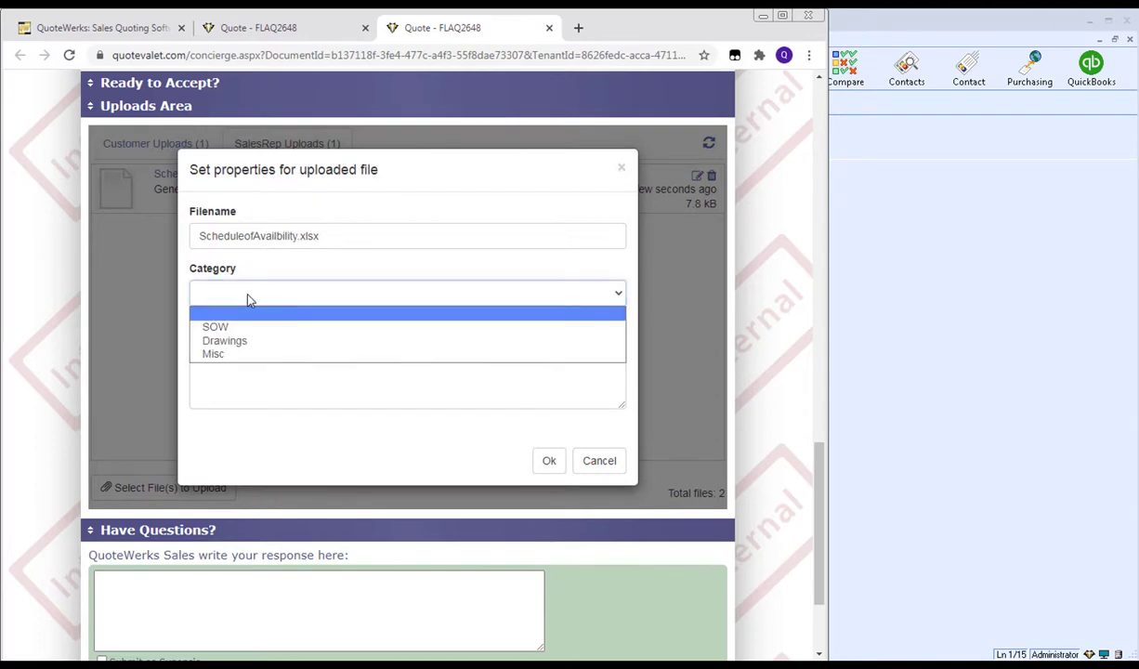
click(237, 354)
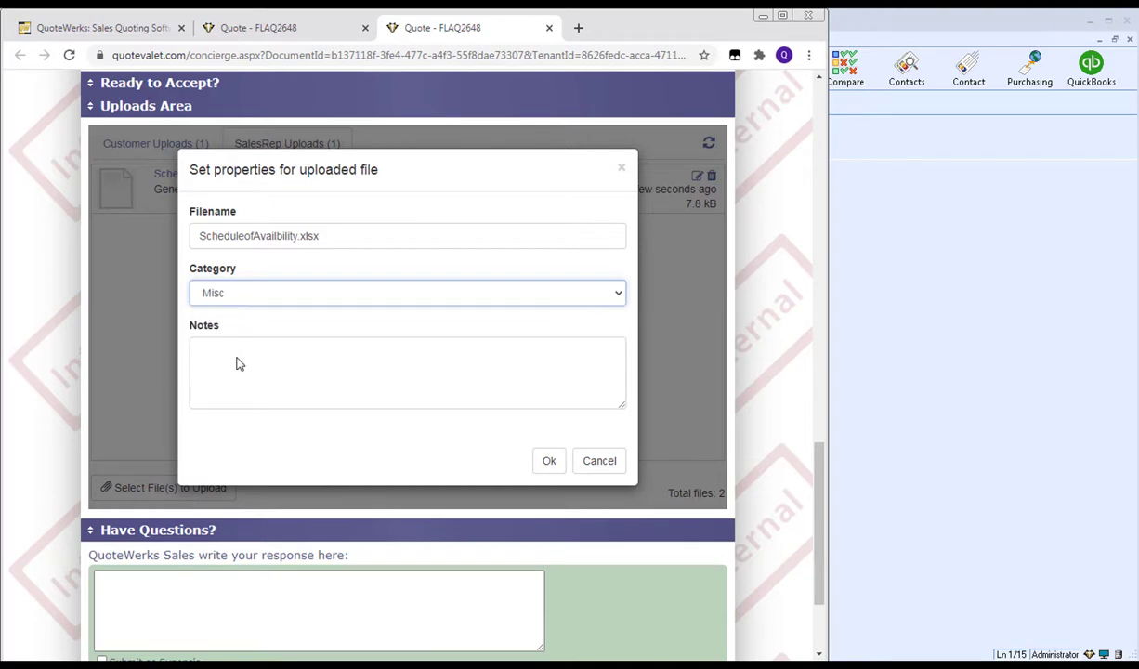
click(239, 356)
text(Pleas)
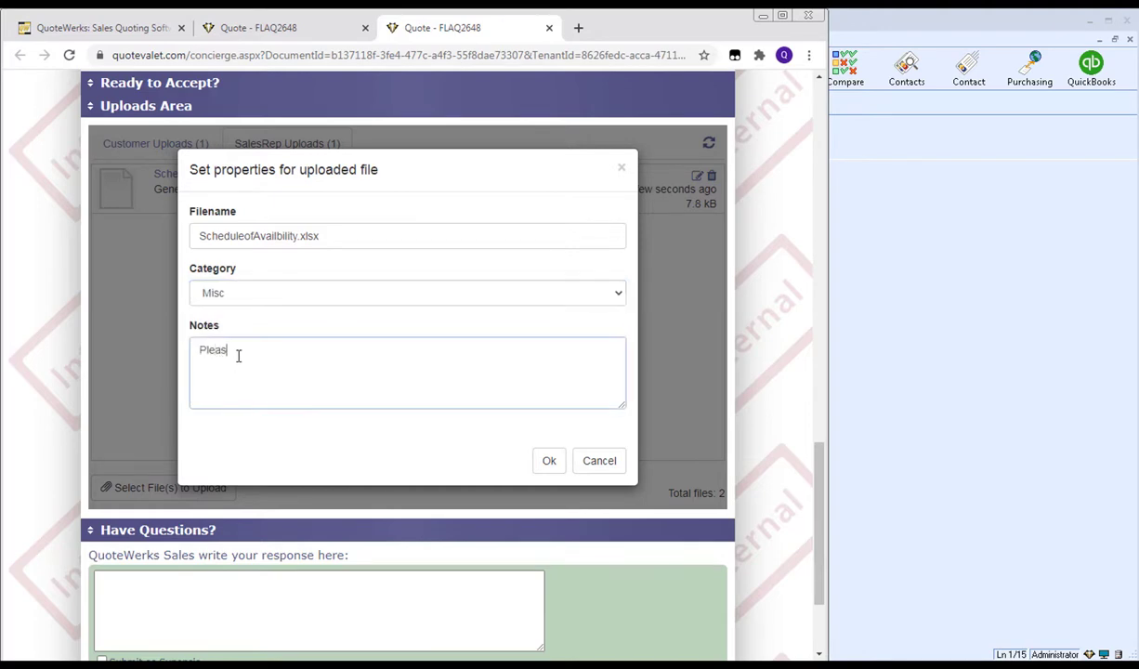
text(e see the schedule for implementation and let)
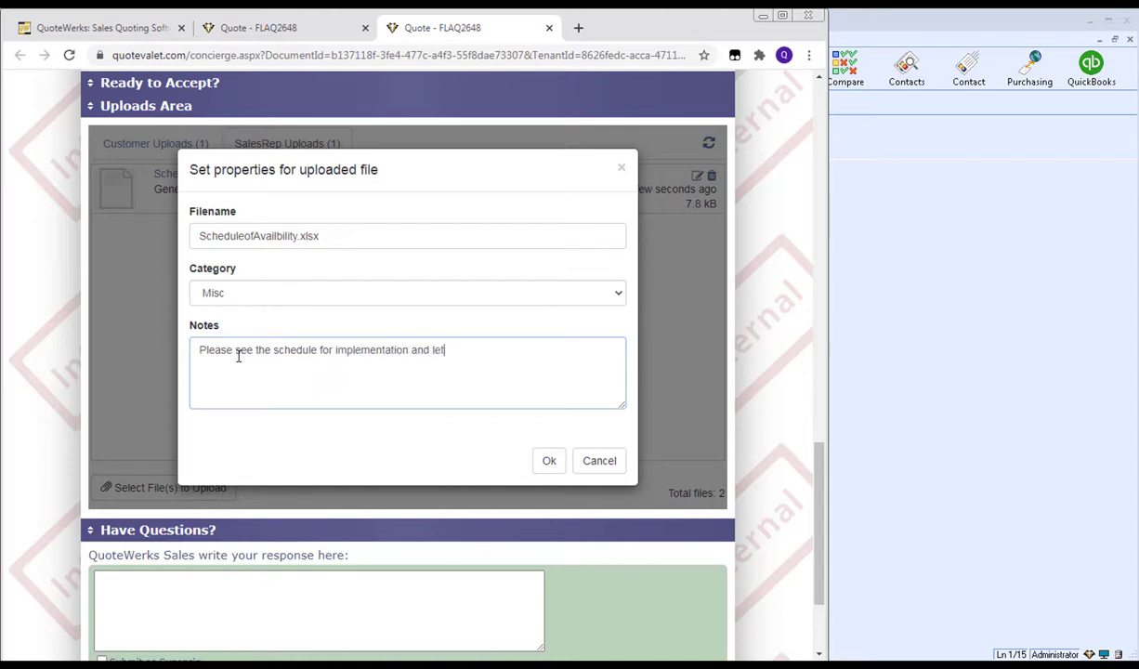
text( us know the best date for you.)
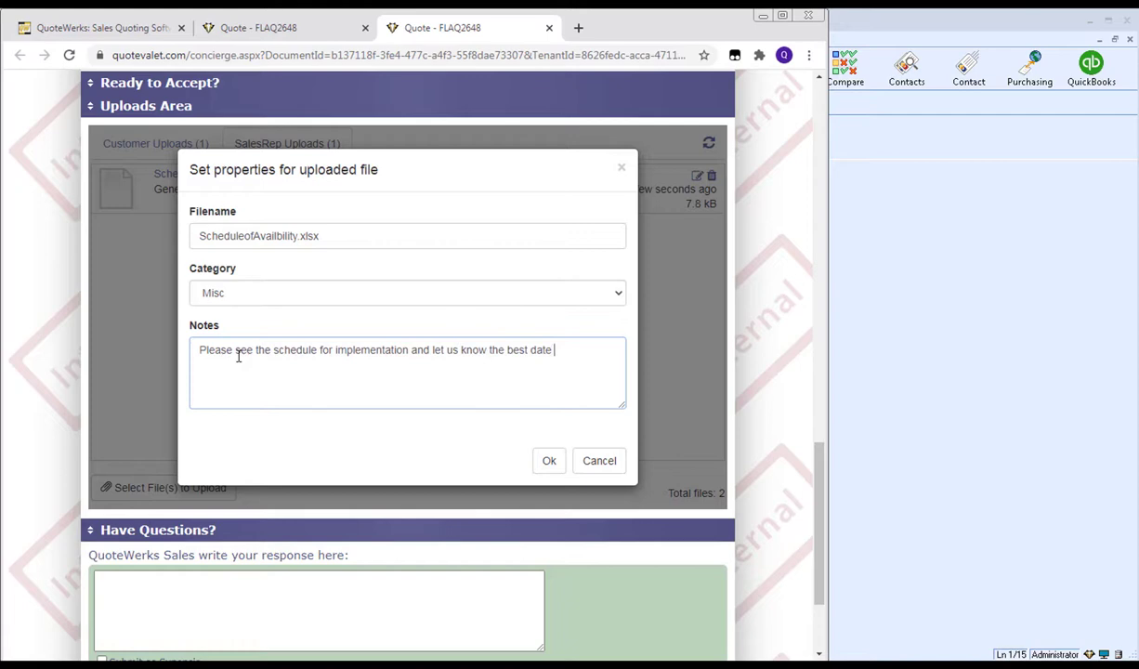
click(548, 460)
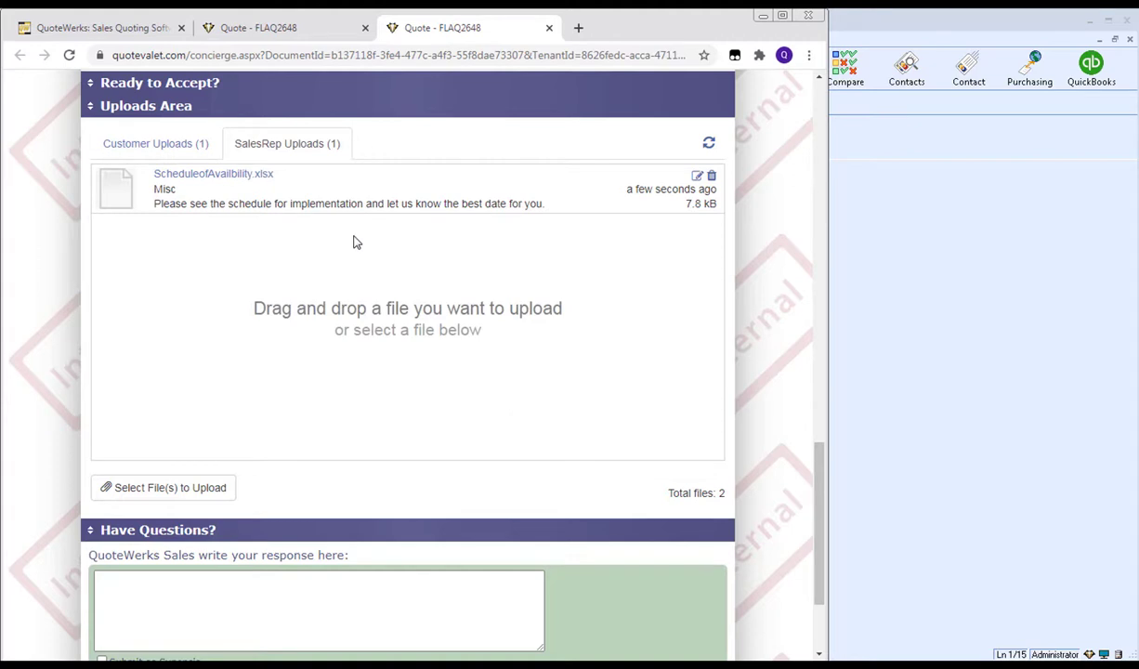
scroll(755, 313, up, 6)
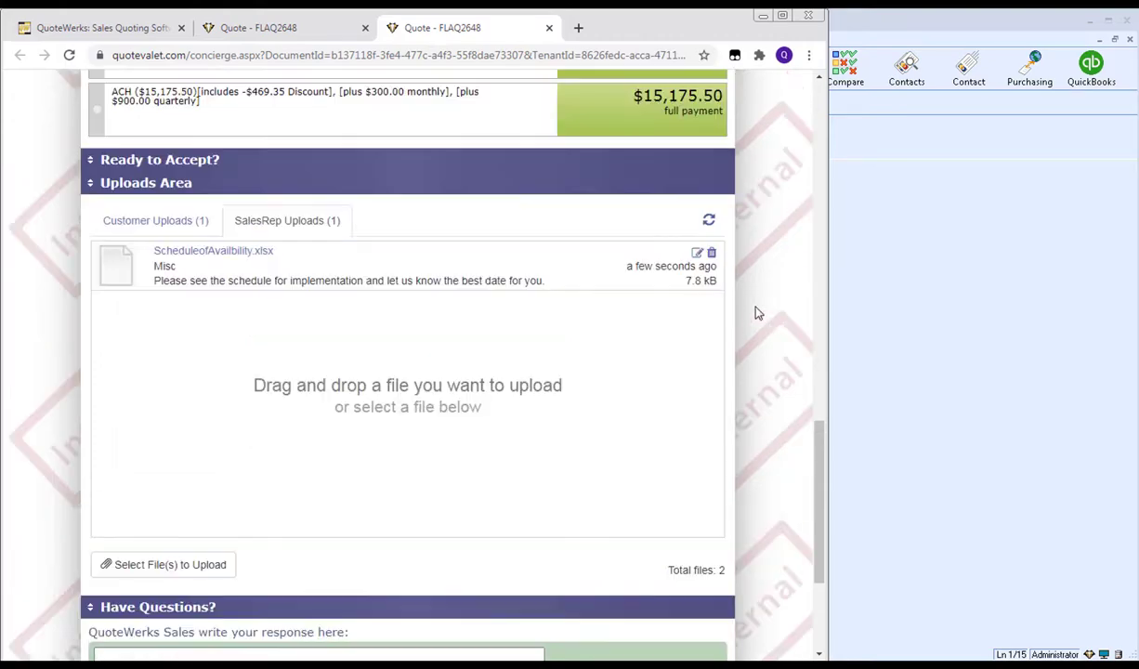
scroll(756, 313, up, 10)
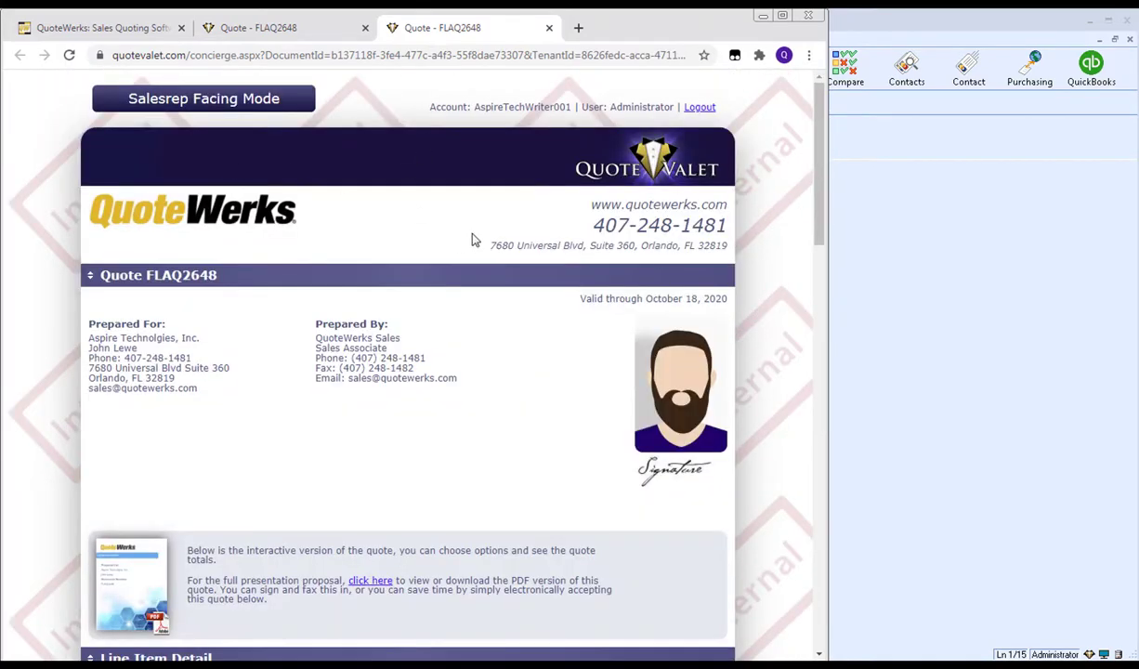
scroll(783, 219, down, 9)
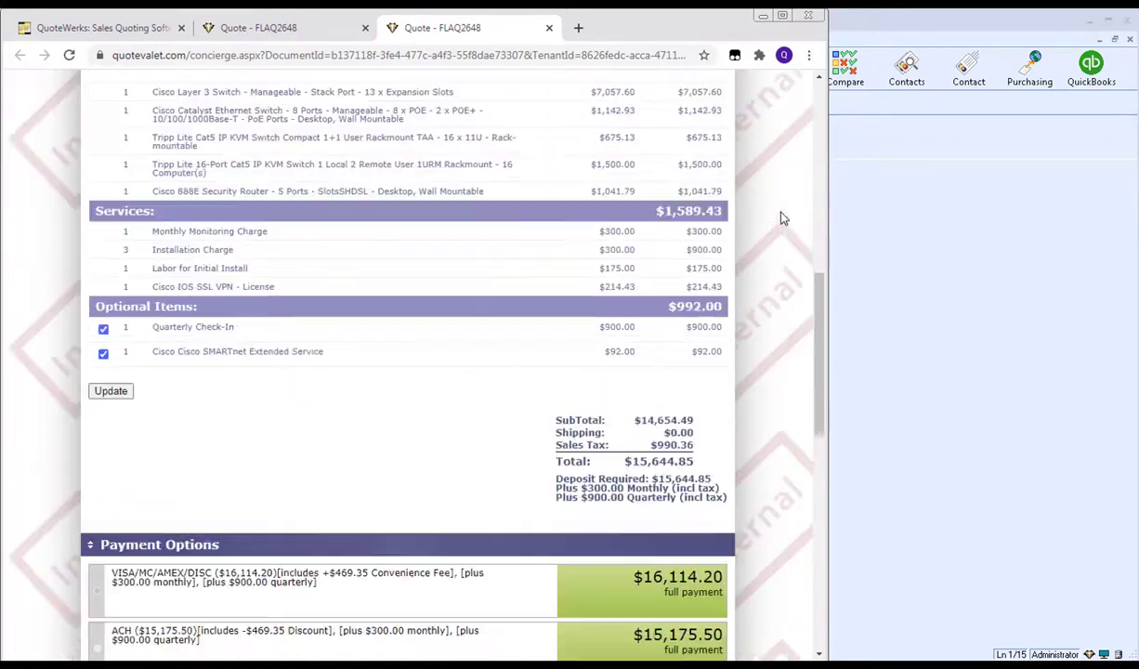
scroll(783, 218, down, 4)
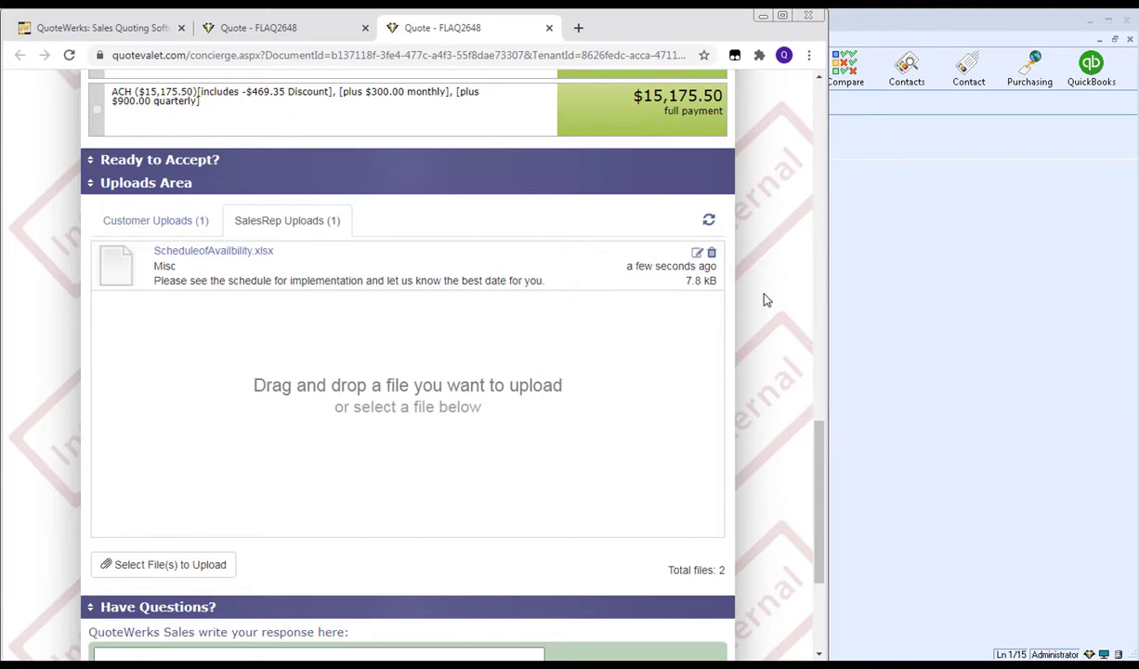
- Close the salesrep tab, reload the customer quote page, and check both SalesRep and Customer Uploads
click(549, 28)
scroll(762, 203, up, 8)
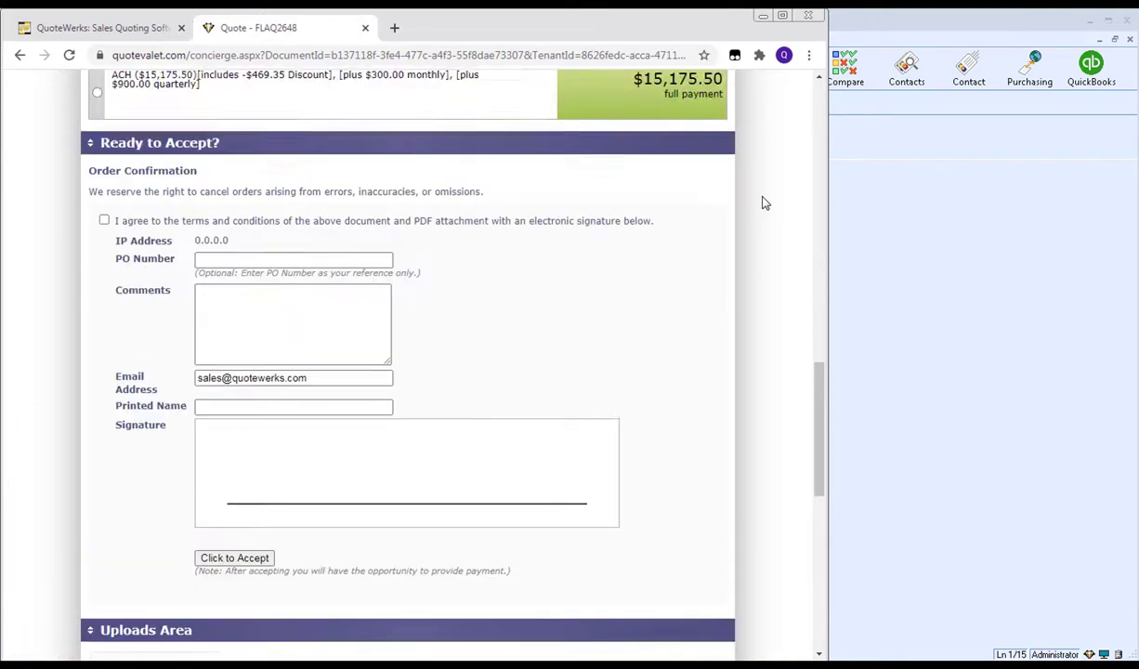
scroll(762, 203, up, 9)
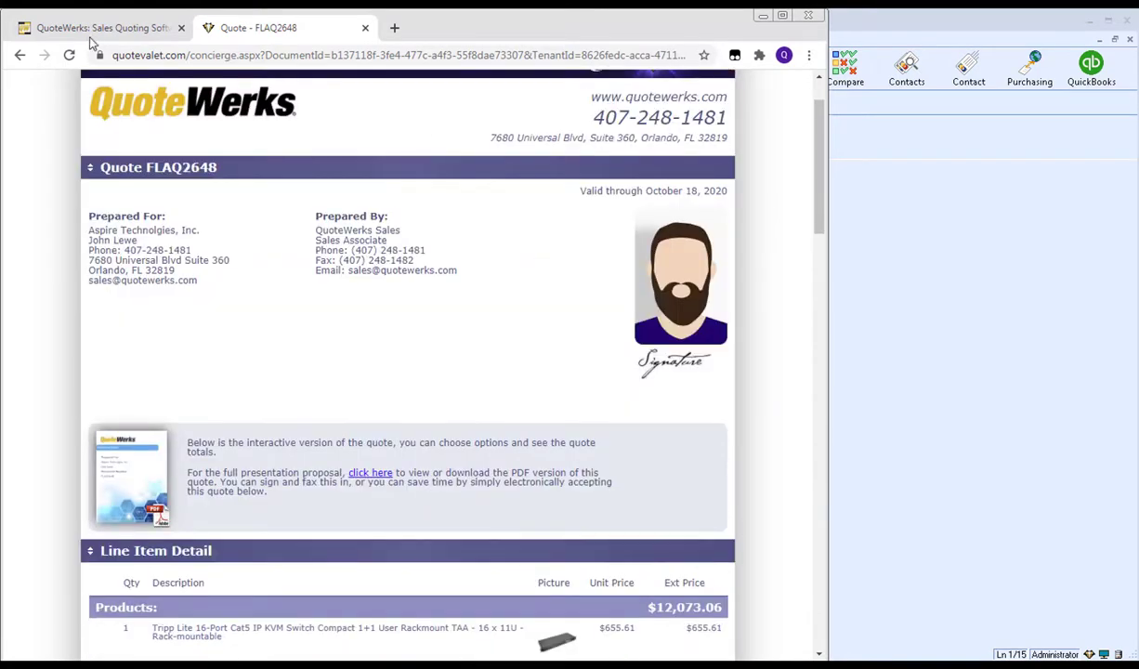
click(70, 56)
scroll(757, 163, down, 15)
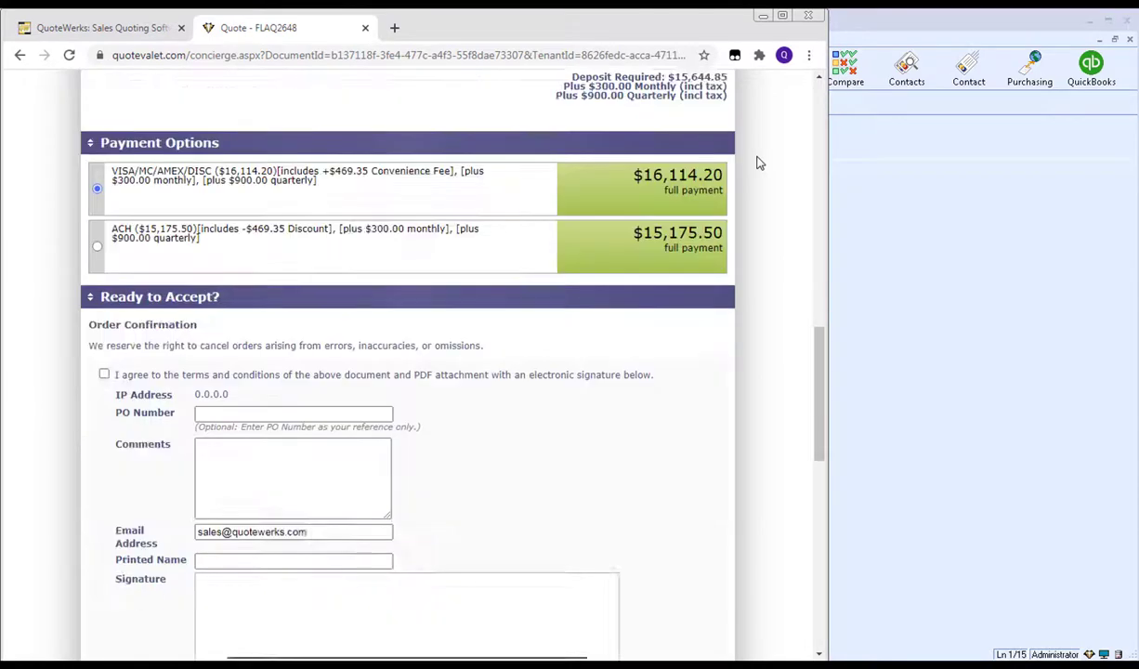
scroll(757, 163, down, 3)
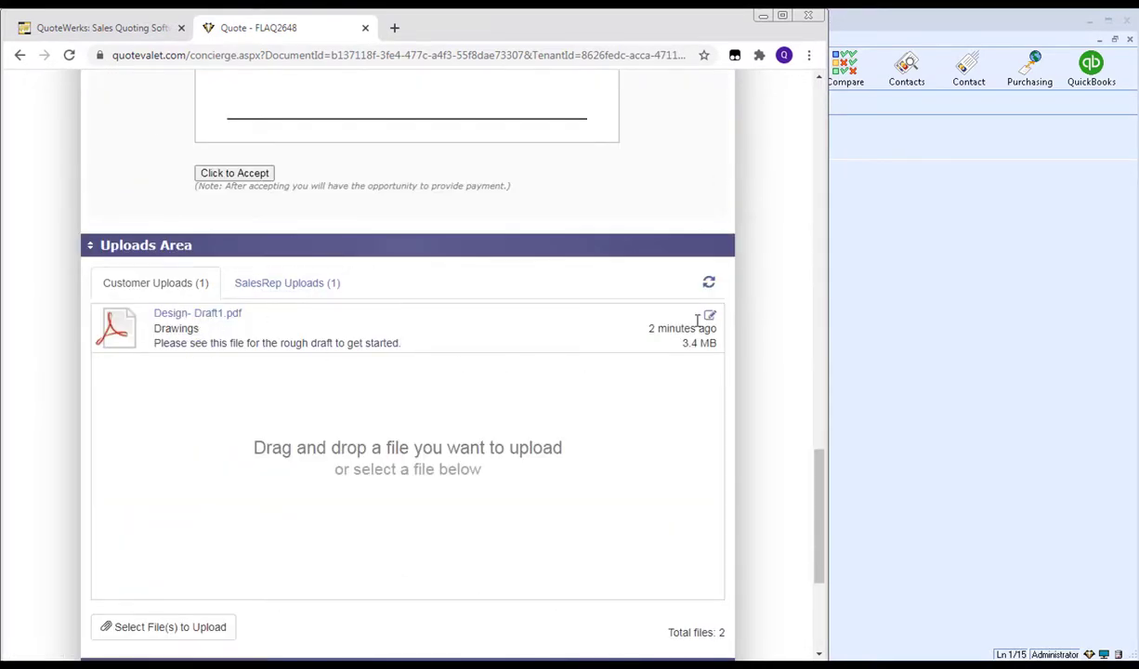
click(283, 286)
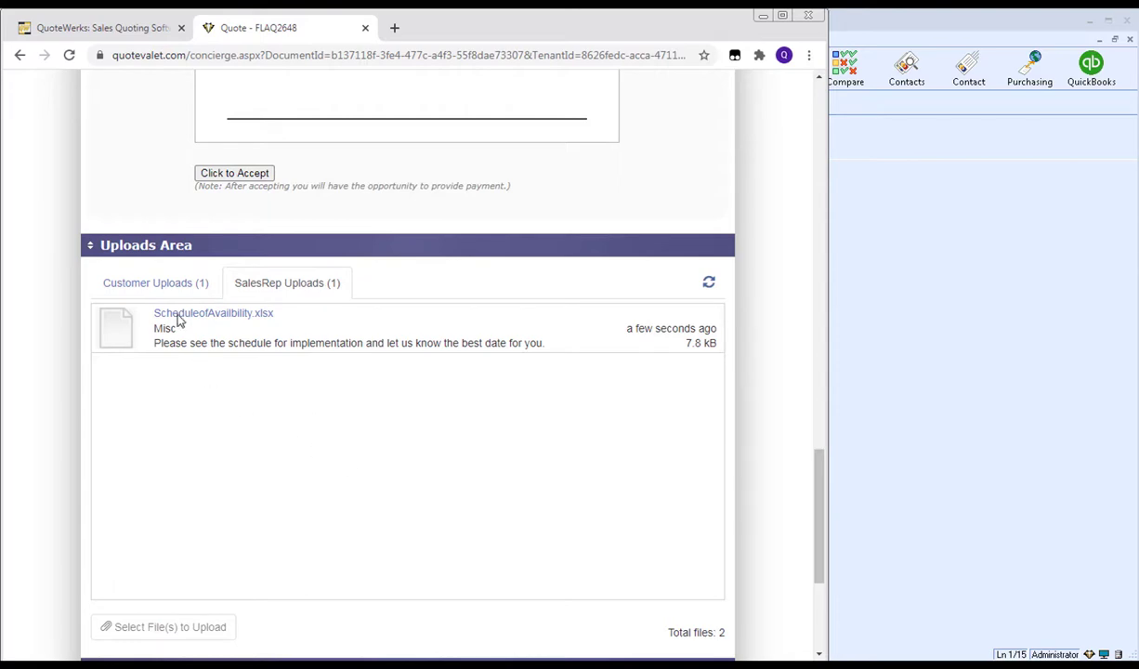
click(160, 279)
- Agree to the terms, autofill the printed name, draw a signature, and accept quote FLAQ2648
scroll(757, 262, down, 3)
scroll(757, 262, up, 8)
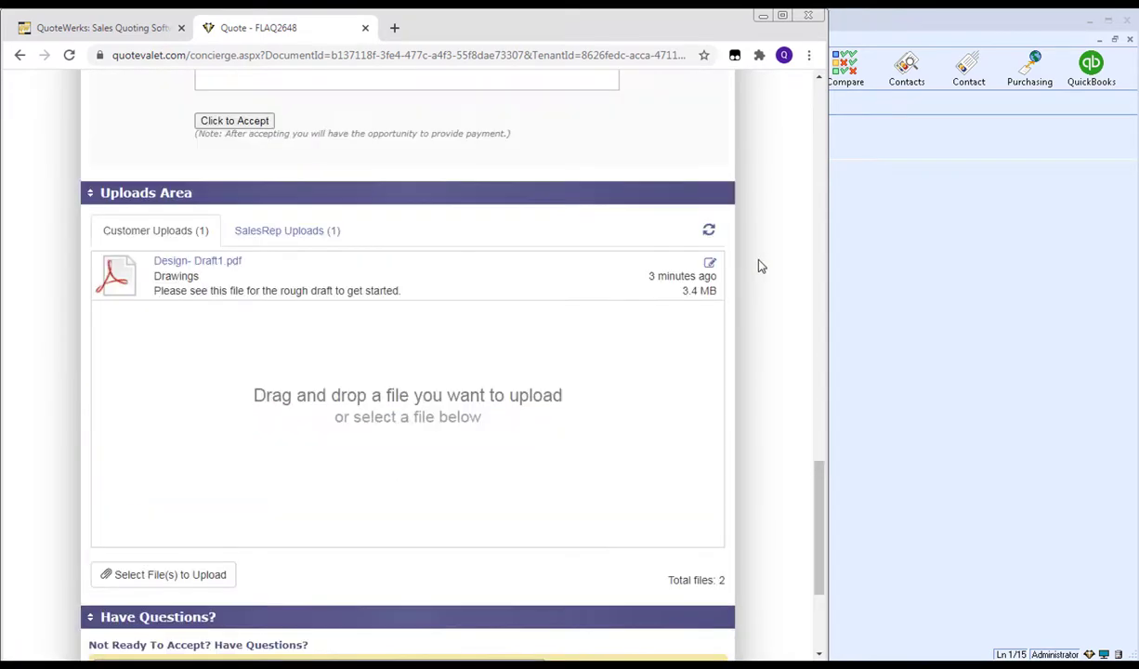
scroll(757, 265, down, 1)
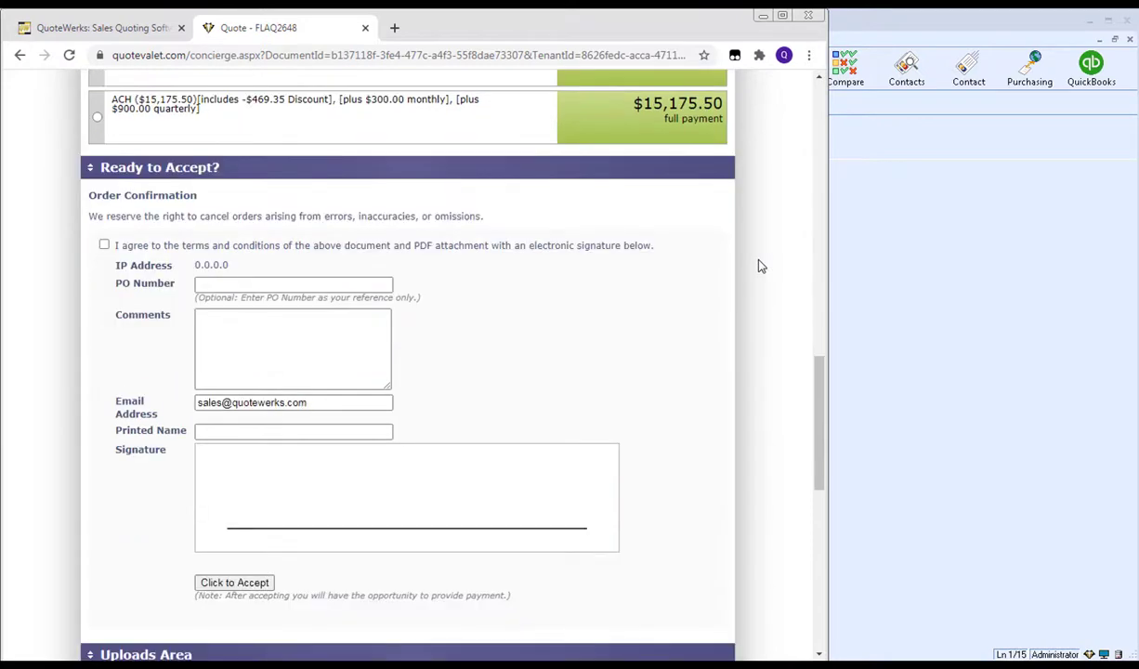
click(104, 244)
click(201, 432)
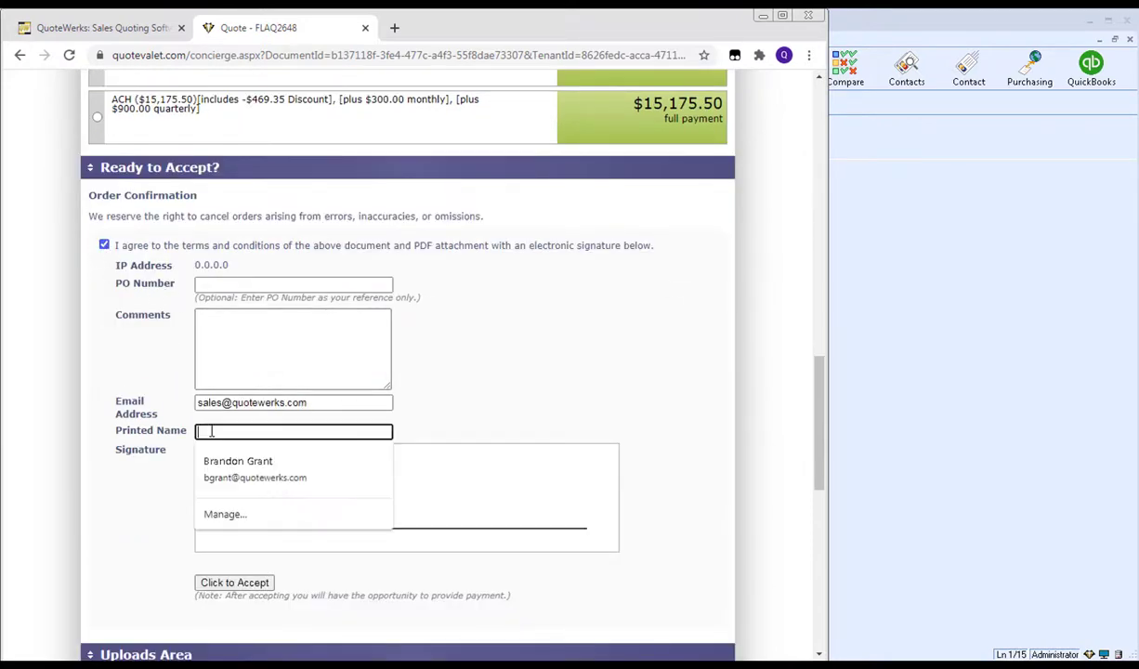
click(231, 462)
mouse_move(260, 509)
mouse_down()
mouse_move(308, 494)
mouse_move(444, 502)
mouse_move(562, 484)
mouse_up()
click(234, 583)
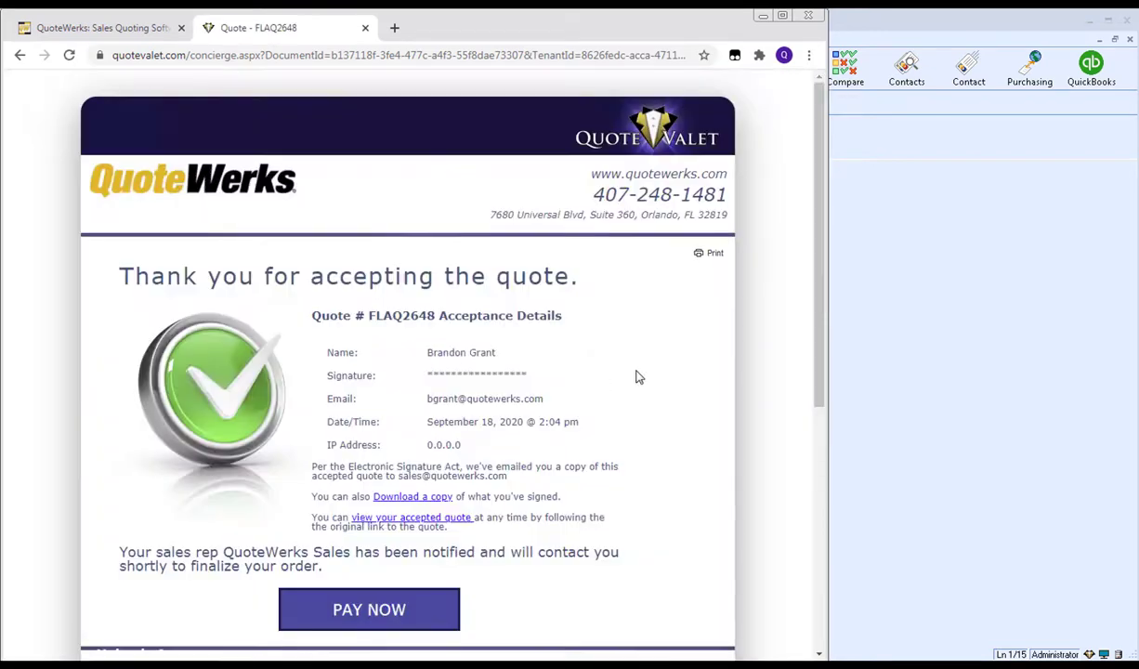
- Scroll down the accepted quote page to the Customer Uploads panel
scroll(641, 351, down, 4)
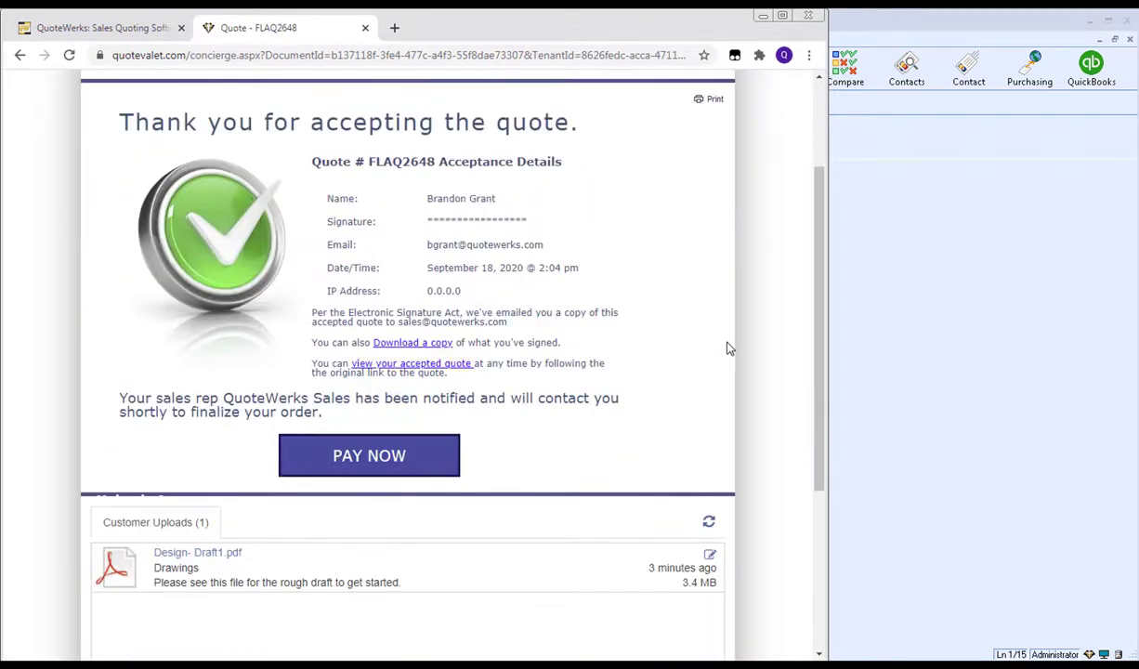
scroll(743, 347, down, 1)
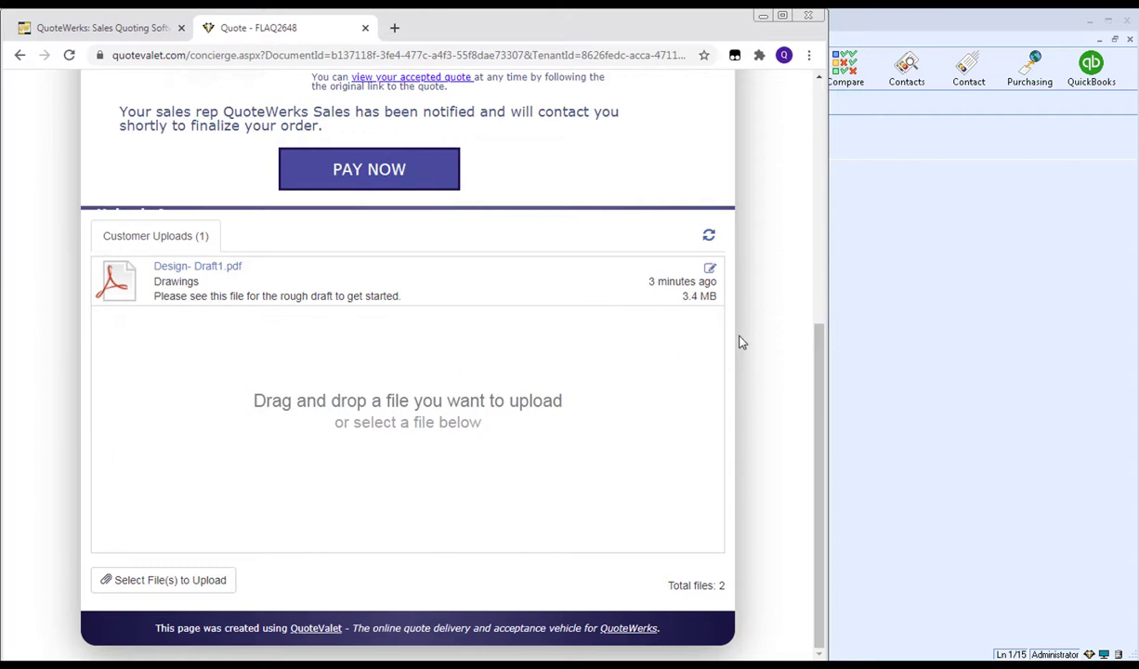
- Open Tools > Options > QuoteValet Setup at Site Files, showing categories SOW, Drawings, Misc
click(883, 309)
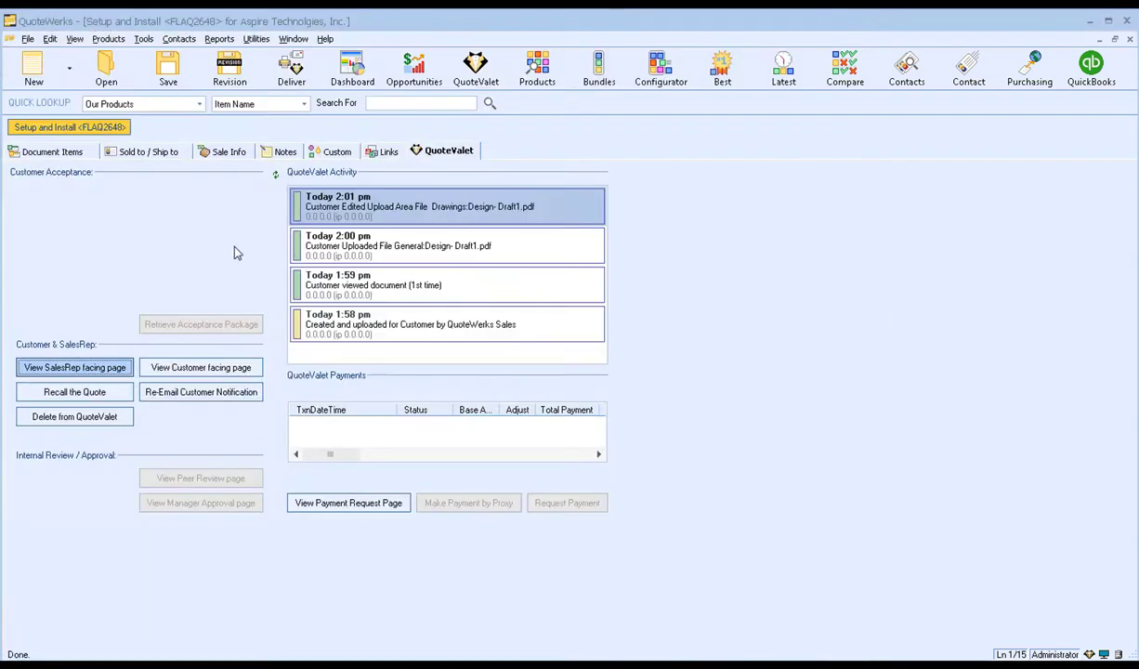
click(85, 156)
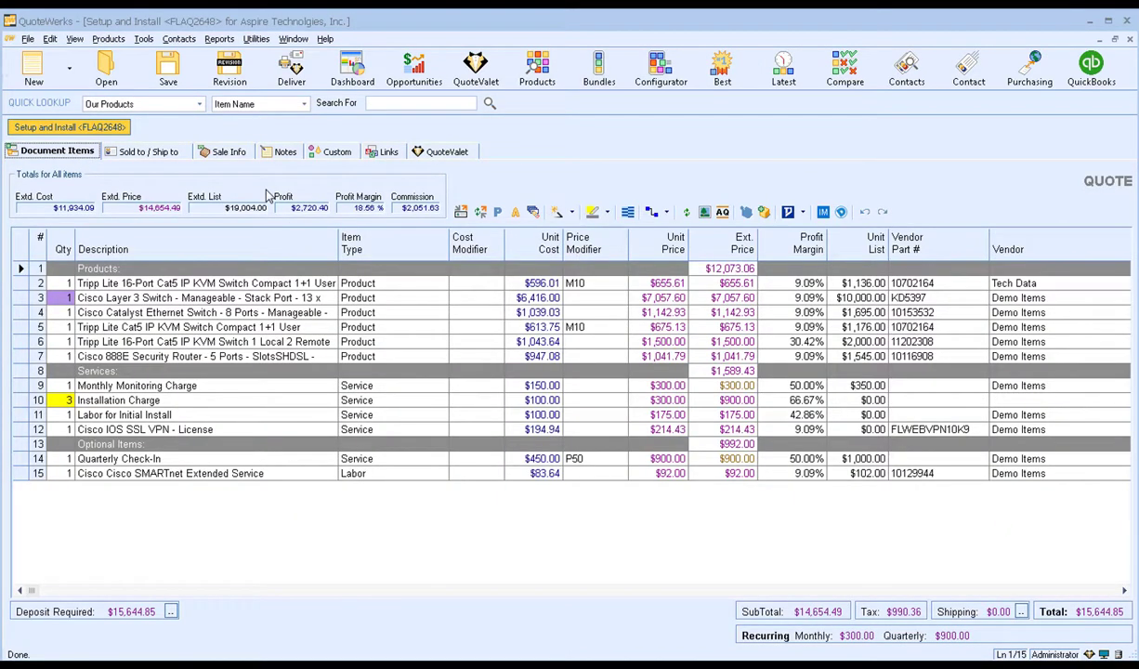
click(143, 39)
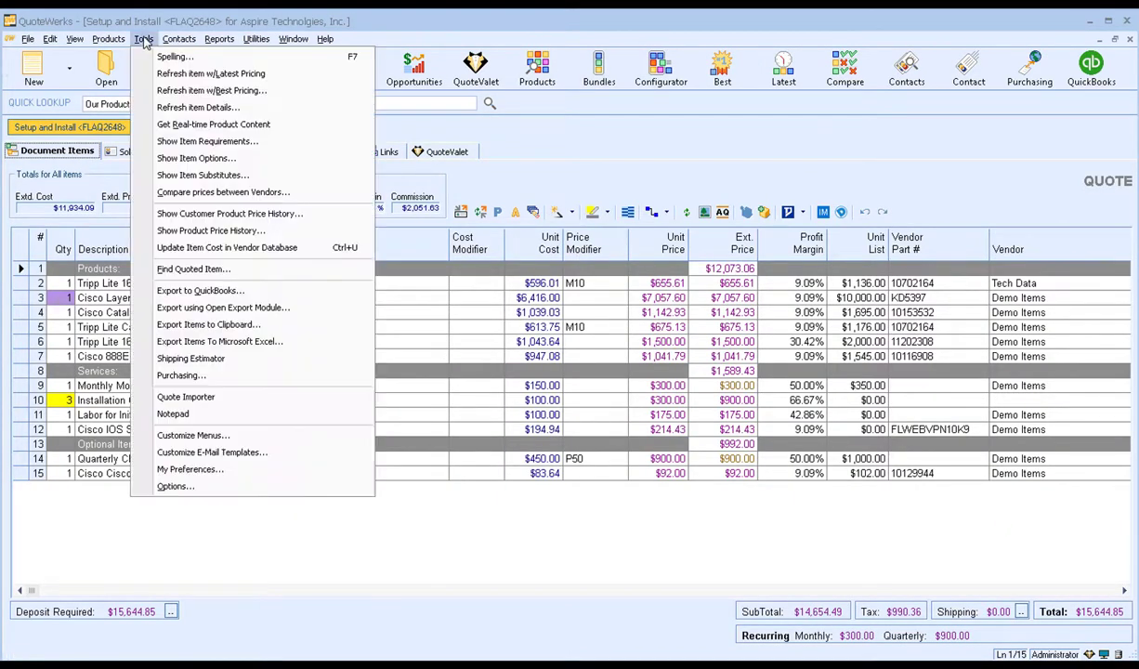
click(223, 491)
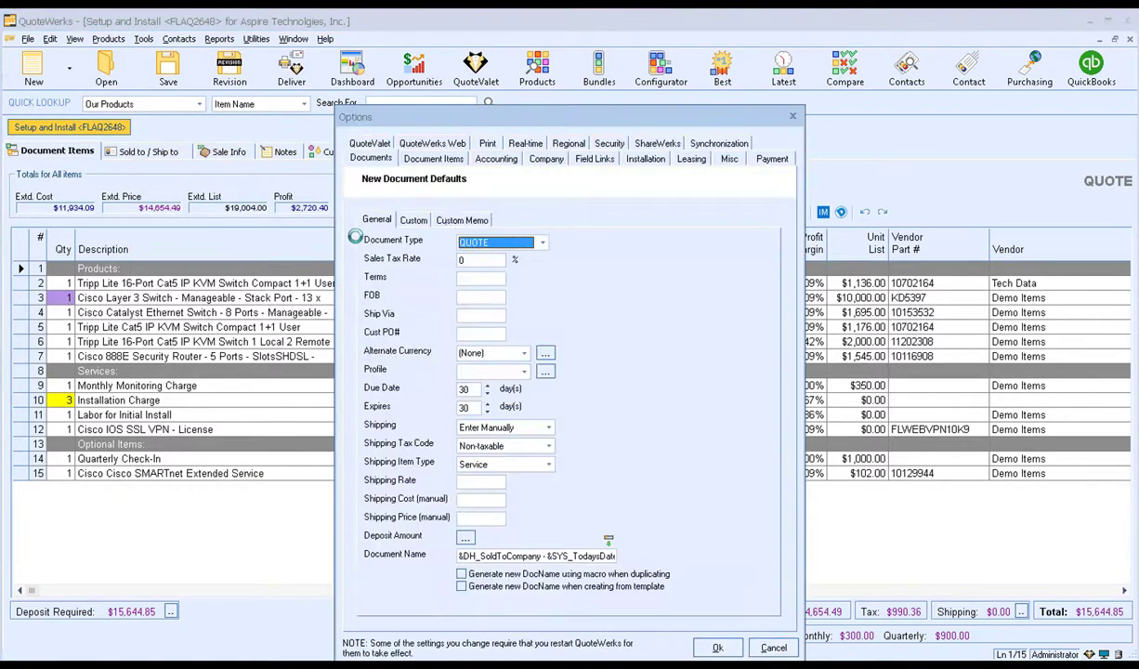
click(377, 146)
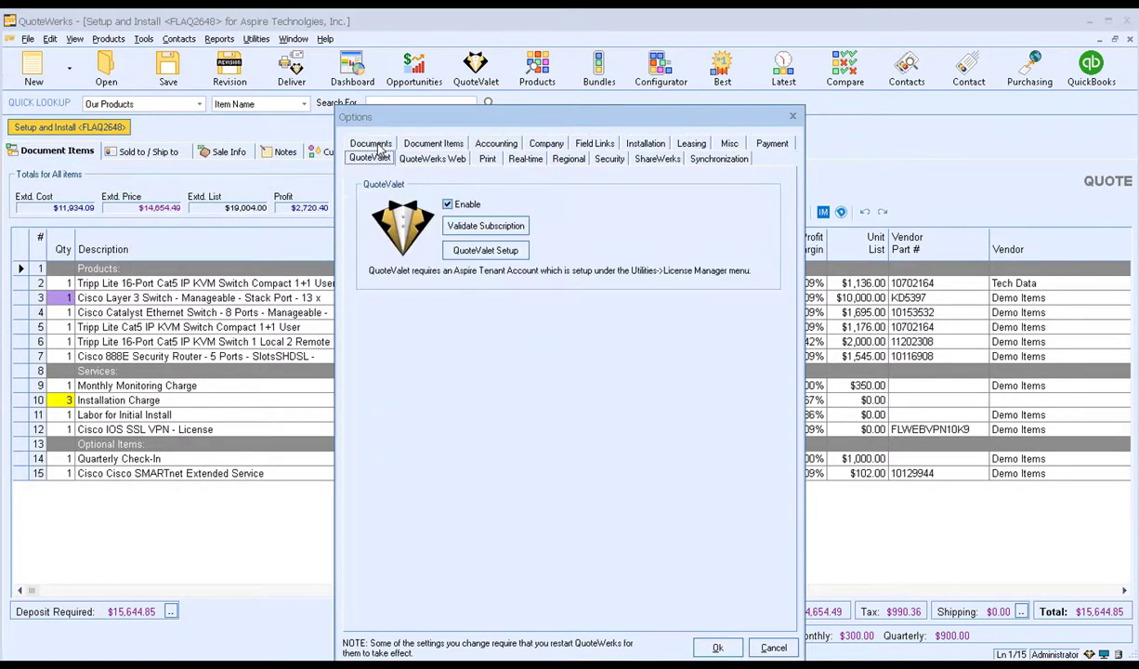
click(523, 252)
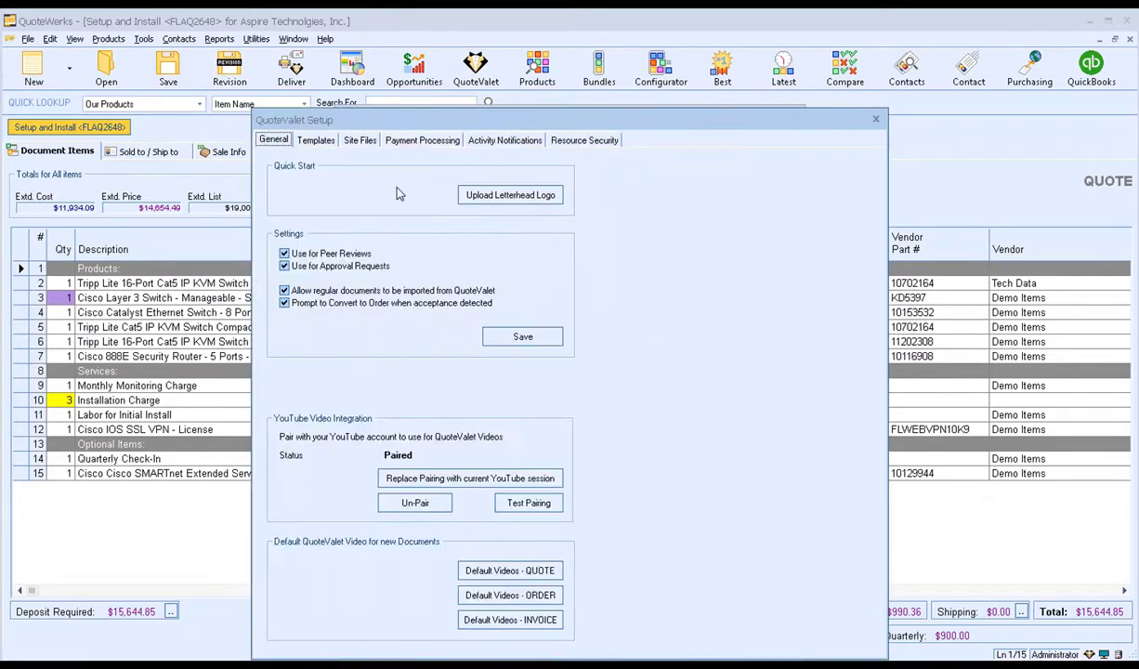
click(361, 141)
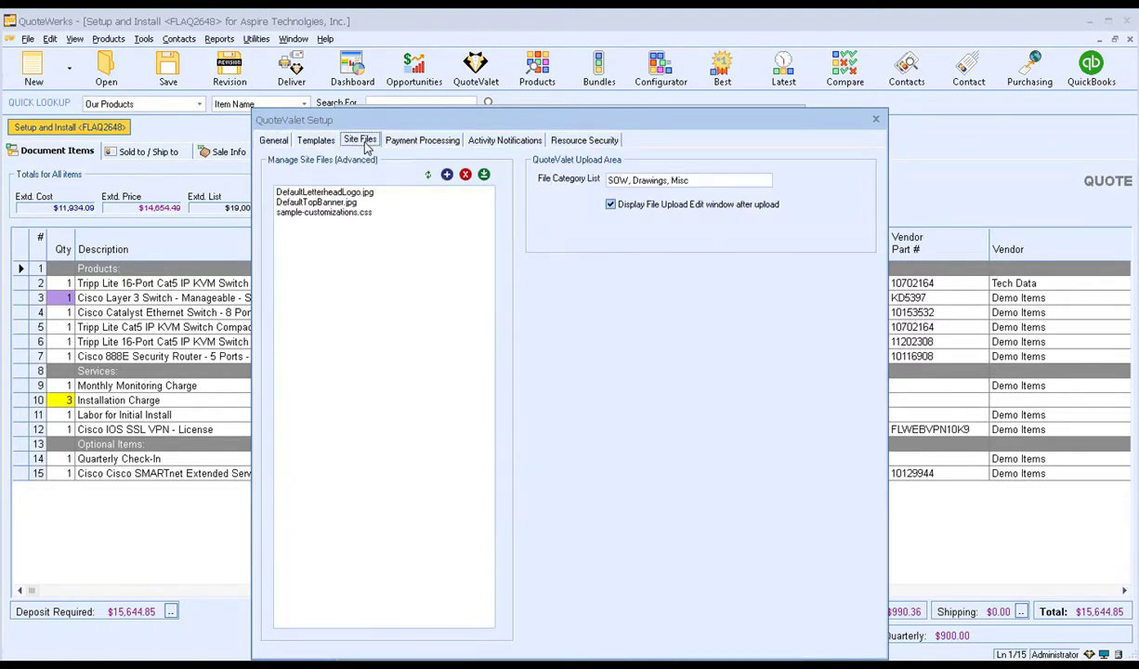
double_click(615, 181)
double_click(643, 180)
double_click(679, 180)
click(687, 182)
text(, Spreadsheets)
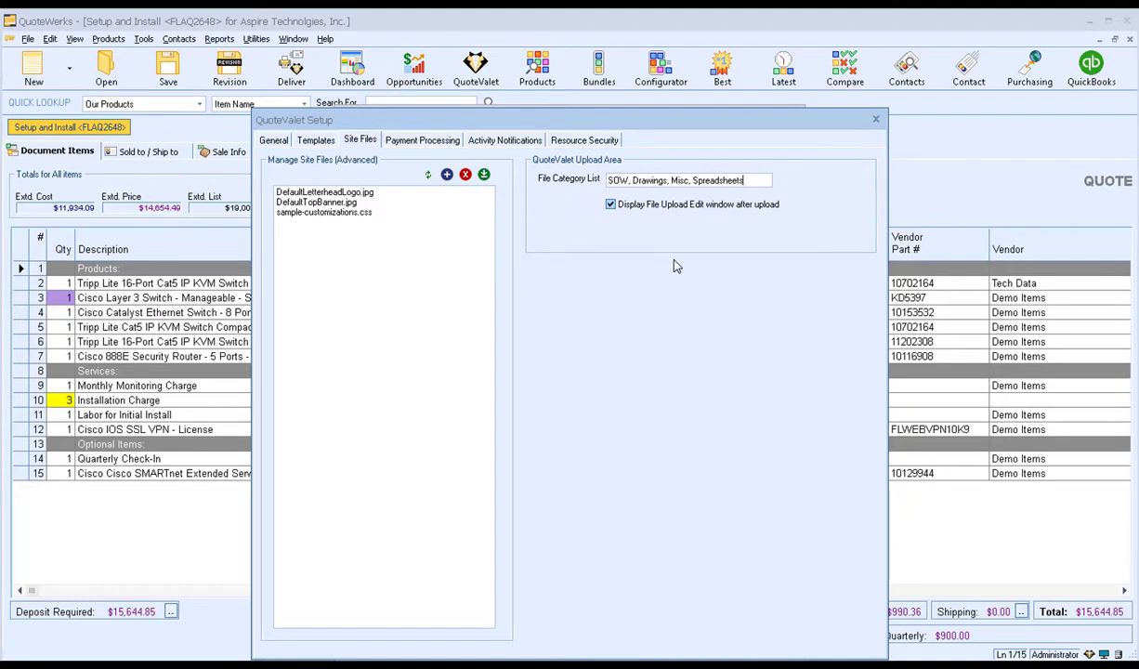
key(BackSpace)
key(BackSpace)
key(BackSpace)
key(BackSpace)
key(BackSpace)
key(BackSpace)
key(BackSpace)
key(BackSpace)
key(BackSpace)
key(BackSpace)
key(BackSpace)
key(BackSpace)
key(BackSpace)
key(BackSpace)
- Close QuoteValet Setup and save the program options with OK
click(876, 121)
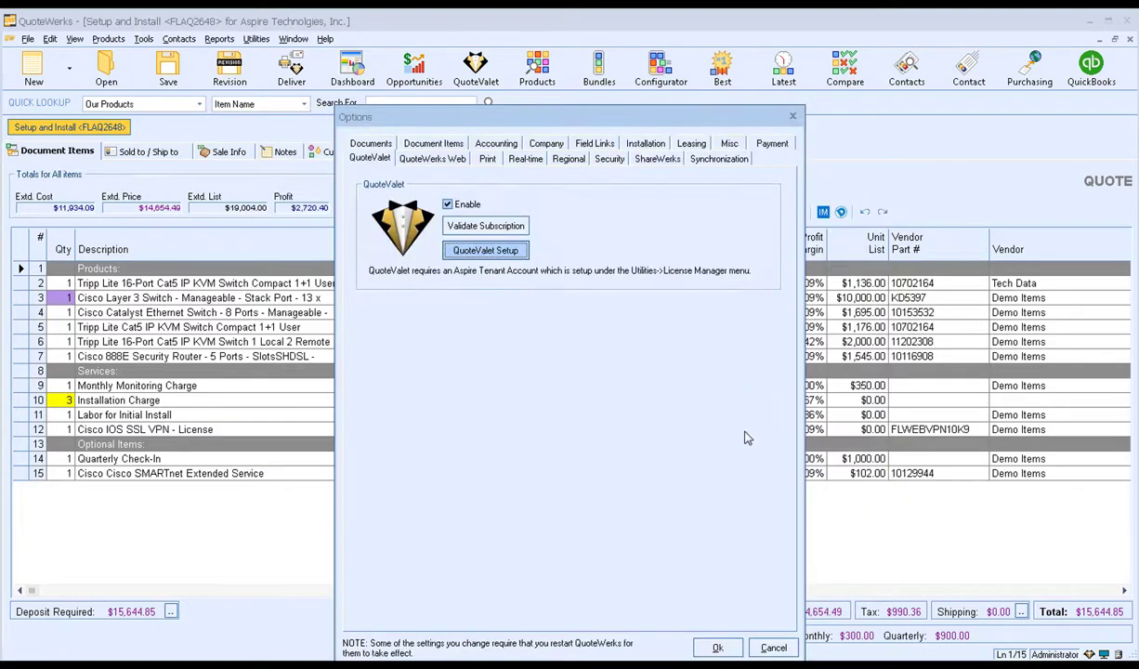
click(720, 647)
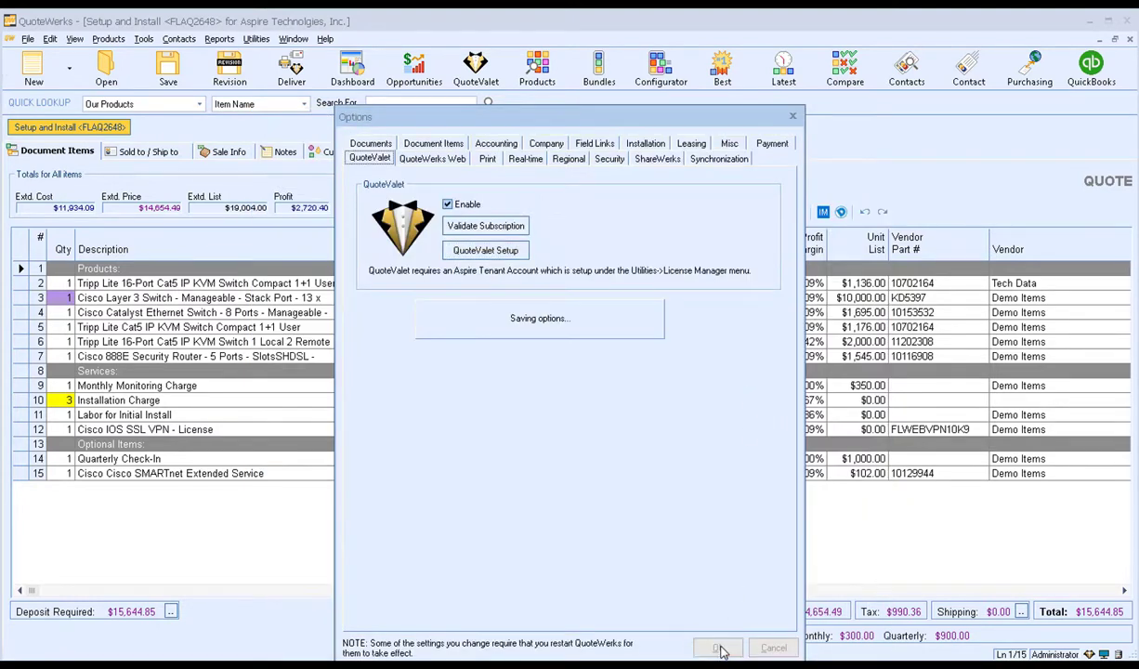